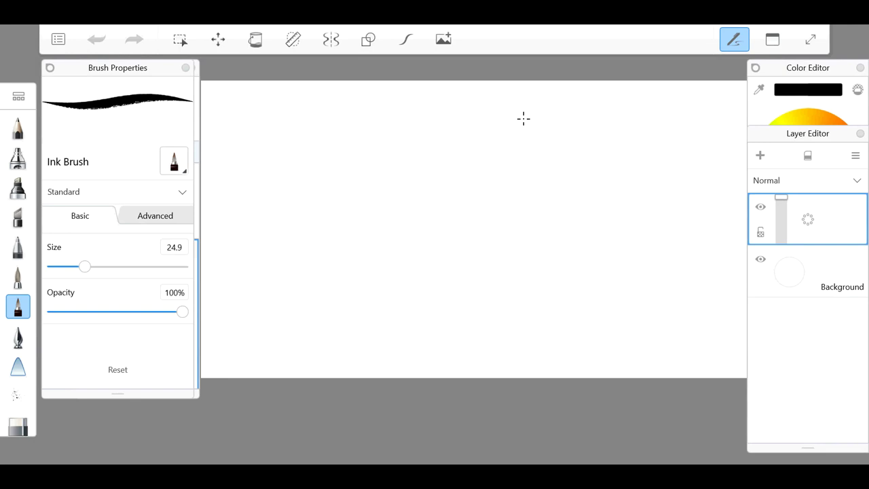
pyautogui.press('XF86AudioRaiseVolume')
pyautogui.press('XF86AudioRaiseVolume')
pyautogui.press('XF86AudioRaiseVolume')
pyautogui.press('XF86AudioRaiseVolume')
# - Sketch a round head outline with a small pointed tip at the top, using the Ink Brush at size 24.9
pyautogui.scroll(-3, 524, 119)
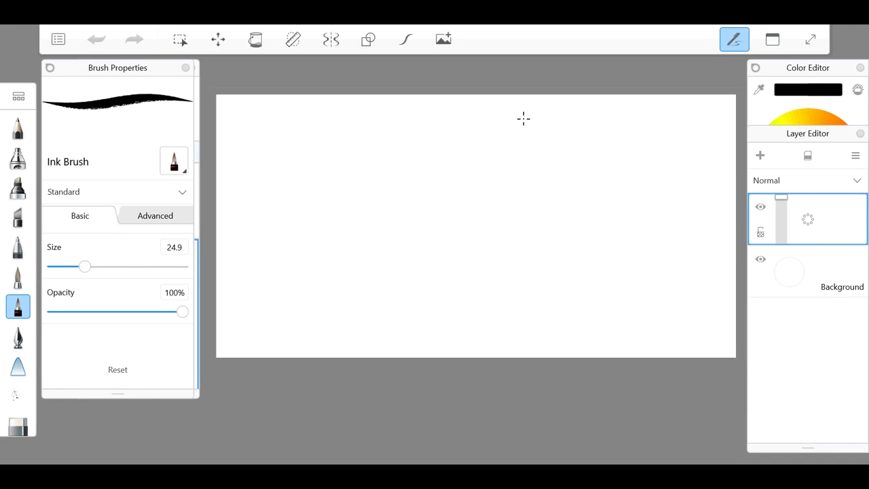
pyautogui.moveTo(422, 150)
pyautogui.mouseDown()
pyautogui.moveTo(407, 178)
pyautogui.moveTo(419, 230)
pyautogui.moveTo(483, 247)
pyautogui.moveTo(520, 201)
pyautogui.mouseUp()
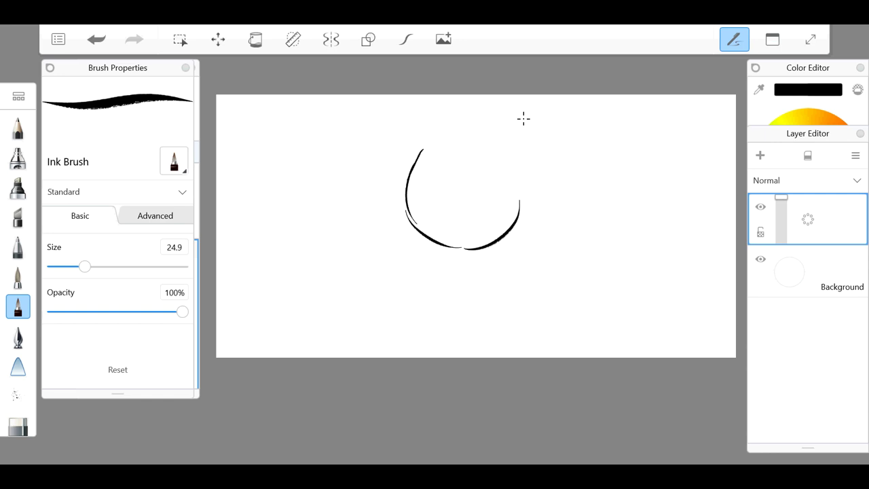
pyautogui.moveTo(506, 149); pyautogui.dragTo(519, 203)
pyautogui.moveTo(424, 148)
pyautogui.mouseDown()
pyautogui.moveTo(463, 109)
pyautogui.moveTo(465, 135)
pyautogui.moveTo(503, 146)
pyautogui.mouseUp()
pyautogui.hotkey('ctrl', 'z')
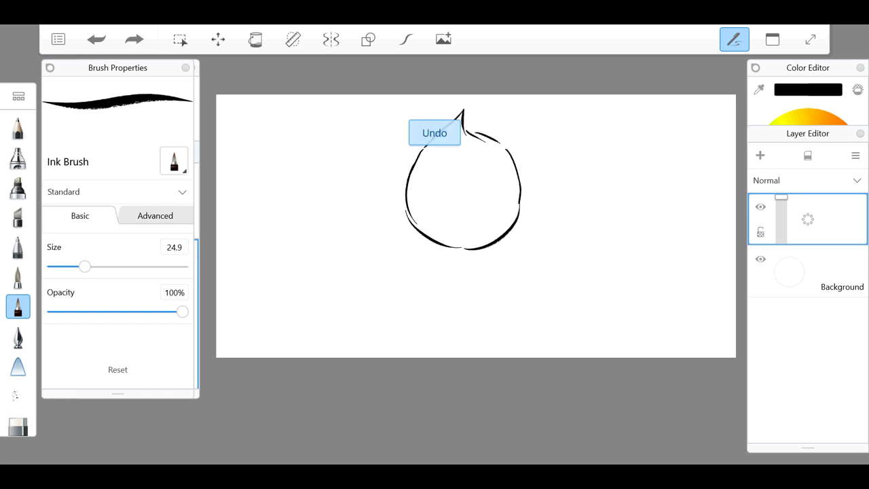
pyautogui.moveTo(503, 143); pyautogui.dragTo(511, 152)
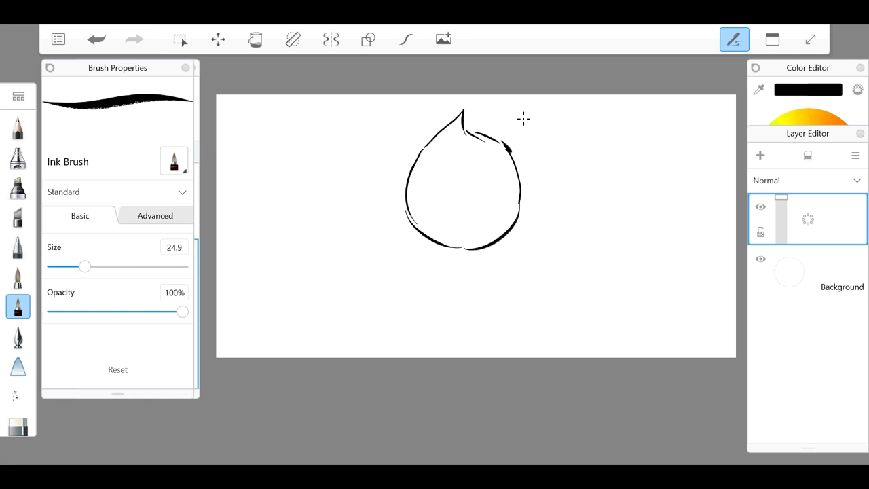
# - Draw two half-lidded eyes inside the head and fill in dark pupils on their left sides
pyautogui.moveTo(429, 170)
pyautogui.mouseDown()
pyautogui.moveTo(455, 181)
pyautogui.moveTo(500, 180)
pyautogui.mouseUp()
pyautogui.moveTo(429, 174)
pyautogui.mouseDown()
pyautogui.moveTo(445, 201)
pyautogui.moveTo(493, 202)
pyautogui.mouseUp()
pyautogui.scroll(4, 524, 118)
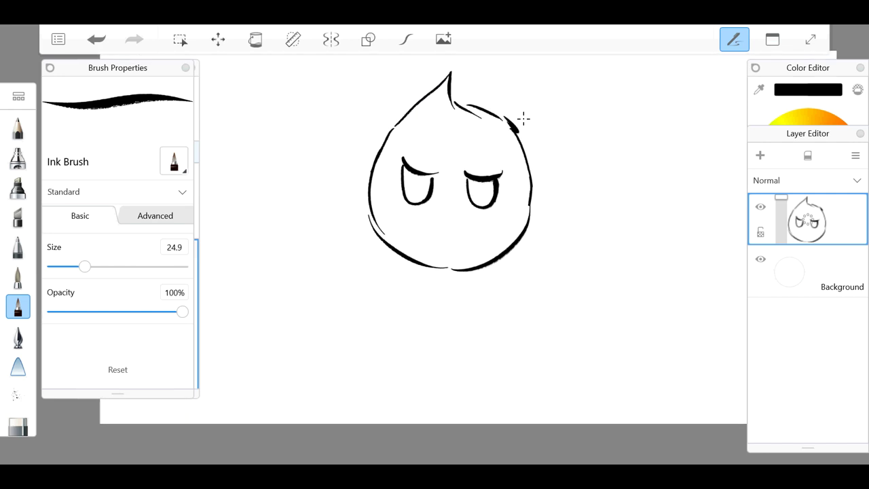
pyautogui.moveTo(407, 171)
pyautogui.mouseDown()
pyautogui.moveTo(412, 197)
pyautogui.moveTo(403, 168)
pyautogui.mouseUp()
pyautogui.moveTo(470, 180); pyautogui.dragTo(475, 201)
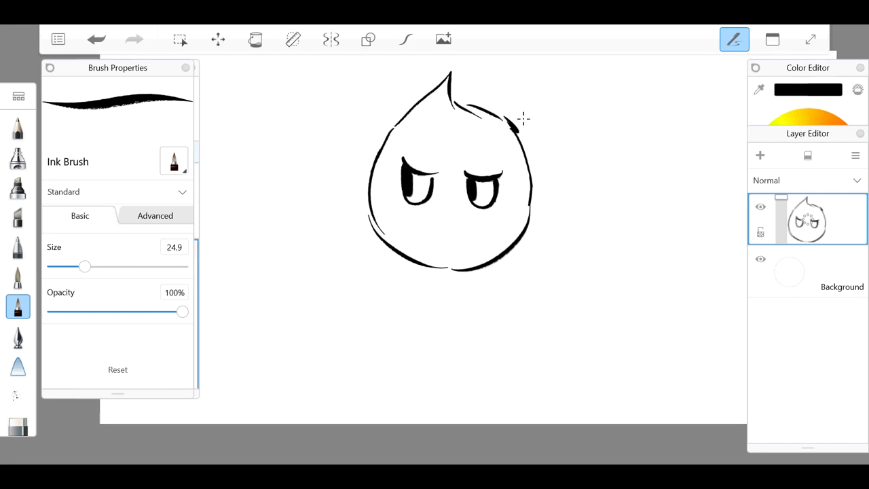
# - Add thick worried eyebrows, a small angled nose and a slanted frowning mouth to the face
pyautogui.moveTo(403, 148)
pyautogui.mouseDown()
pyautogui.moveTo(436, 127)
pyautogui.moveTo(508, 161)
pyautogui.moveTo(500, 161)
pyautogui.mouseUp()
pyautogui.scroll(-1, 524, 119)
pyautogui.moveTo(442, 191)
pyautogui.mouseDown()
pyautogui.moveTo(436, 201)
pyautogui.moveTo(452, 209)
pyautogui.mouseUp()
pyautogui.moveTo(439, 238); pyautogui.dragTo(474, 217)
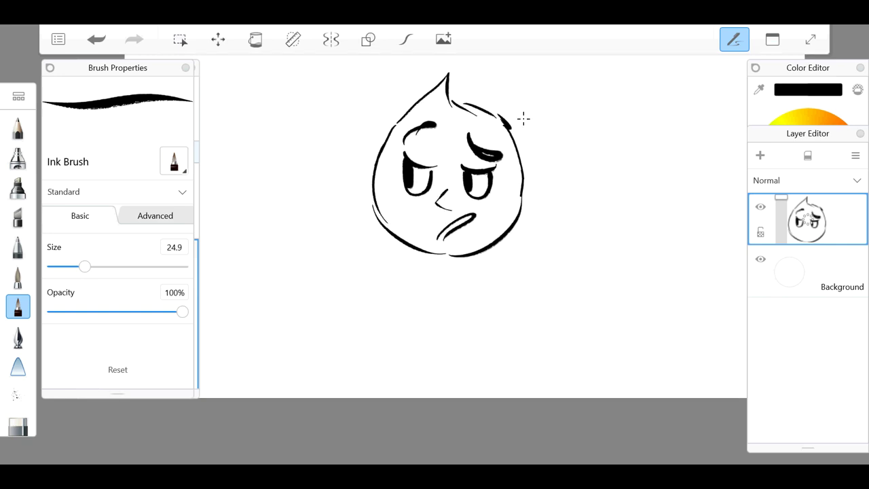
pyautogui.scroll(-1, 523, 119)
pyautogui.moveTo(430, 233); pyautogui.dragTo(438, 239)
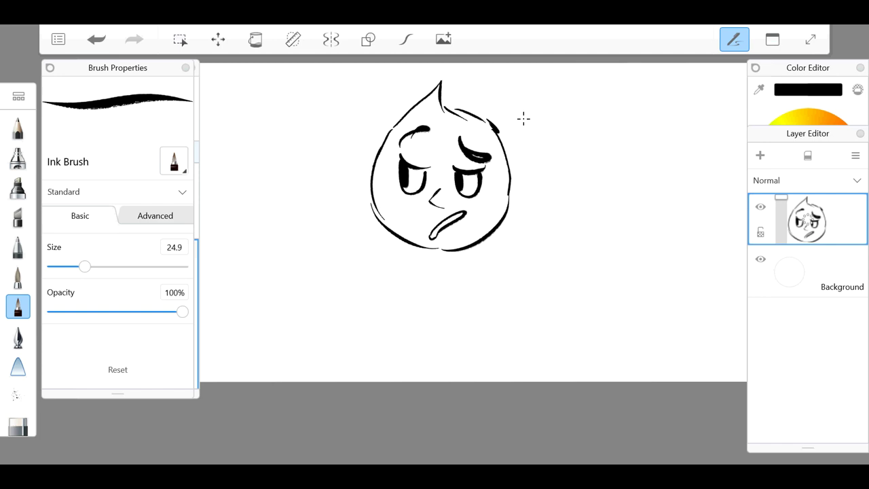
# - Draw an ear with inner detail on each side of the head
pyautogui.scroll(-1, 523, 119)
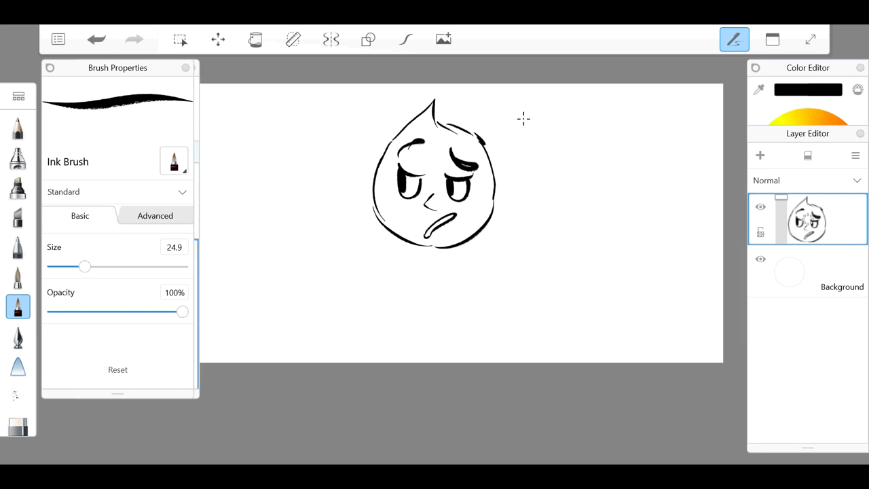
pyautogui.scroll(1, 524, 119)
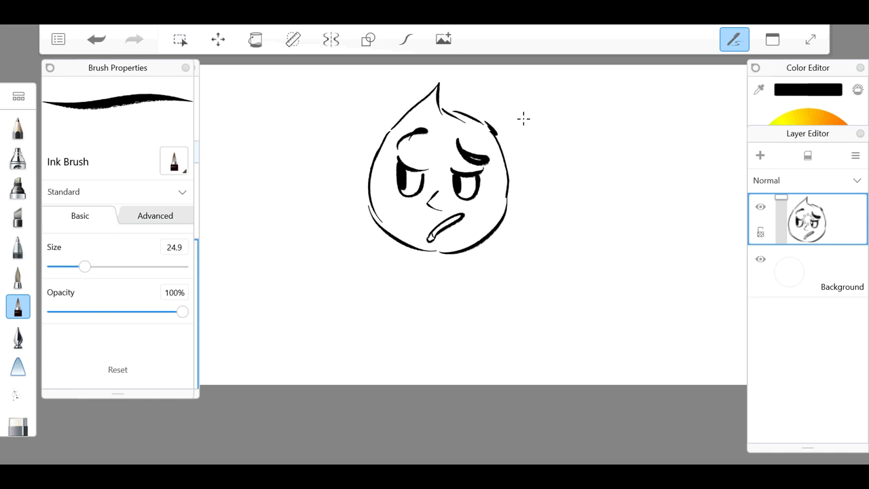
pyautogui.moveTo(511, 169); pyautogui.dragTo(518, 199)
pyautogui.moveTo(373, 160); pyautogui.dragTo(368, 205)
pyautogui.moveTo(518, 163)
pyautogui.mouseDown()
pyautogui.moveTo(527, 157)
pyautogui.moveTo(524, 170)
pyautogui.mouseUp()
pyautogui.moveTo(362, 169); pyautogui.dragTo(371, 154)
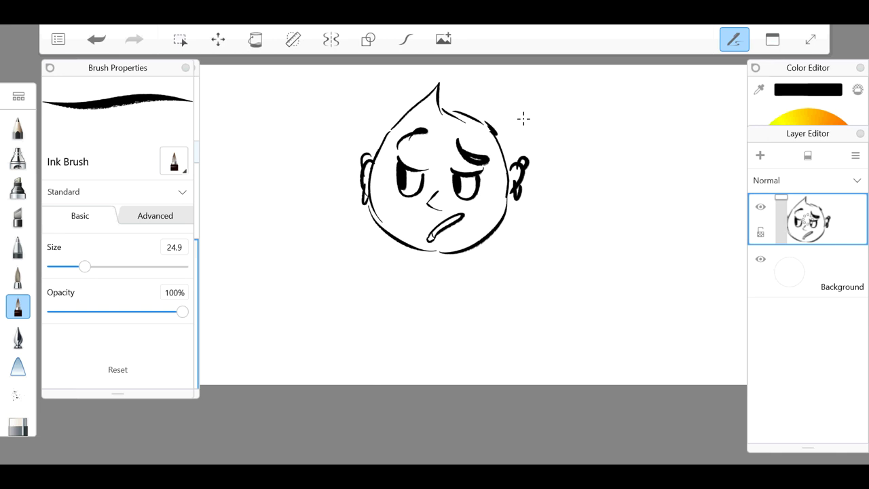
# - Draw the body below the head with pointed cape-like shoulders, flared sleeves and two vertical torso lines
pyautogui.moveTo(380, 231); pyautogui.dragTo(372, 280)
pyautogui.moveTo(503, 229)
pyautogui.mouseDown()
pyautogui.moveTo(529, 286)
pyautogui.moveTo(517, 289)
pyautogui.mouseUp()
pyautogui.moveTo(327, 282)
pyautogui.mouseDown()
pyautogui.moveTo(293, 307)
pyautogui.moveTo(300, 334)
pyautogui.mouseUp()
pyautogui.moveTo(388, 296)
pyautogui.mouseDown()
pyautogui.moveTo(380, 358)
pyautogui.moveTo(388, 306)
pyautogui.mouseUp()
pyautogui.moveTo(480, 296); pyautogui.dragTo(483, 357)
pyautogui.moveTo(479, 321); pyautogui.dragTo(478, 346)
pyautogui.moveTo(546, 285); pyautogui.dragTo(551, 365)
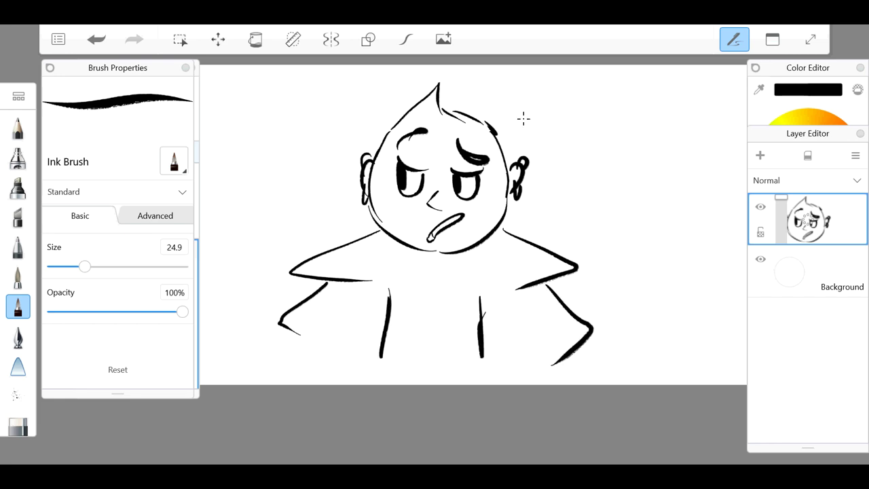
# - Close both sleeves with cuff lines and draw small scalloped fingers beneath each cuff
pyautogui.moveTo(301, 338); pyautogui.dragTo(380, 360)
pyautogui.moveTo(315, 343)
pyautogui.mouseDown()
pyautogui.moveTo(328, 364)
pyautogui.moveTo(356, 349)
pyautogui.moveTo(323, 360)
pyautogui.moveTo(331, 353)
pyautogui.moveTo(341, 360)
pyautogui.moveTo(363, 351)
pyautogui.mouseUp()
pyautogui.hotkey('ctrl', 'z')
pyautogui.moveTo(490, 360)
pyautogui.mouseDown()
pyautogui.moveTo(560, 364)
pyautogui.moveTo(506, 372)
pyautogui.moveTo(537, 363)
pyautogui.mouseUp()
pyautogui.scroll(-1, 524, 119)
pyautogui.scroll(1, 524, 119)
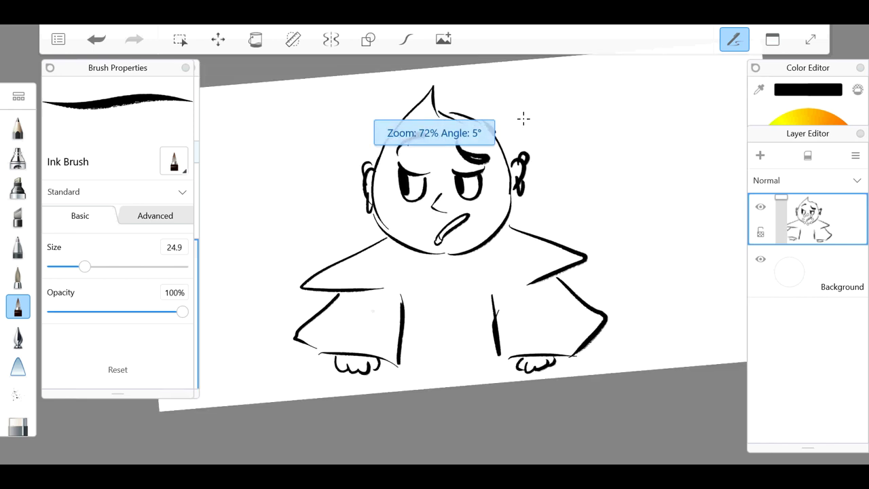
# - Draw thin wavy motion lines in the empty space on both sides of the character
pyautogui.moveTo(312, 126); pyautogui.dragTo(332, 234)
pyautogui.moveTo(281, 257); pyautogui.dragTo(276, 274)
pyautogui.moveTo(579, 167)
pyautogui.mouseDown()
pyautogui.moveTo(578, 191)
pyautogui.moveTo(596, 214)
pyautogui.mouseUp()
pyautogui.moveTo(623, 235); pyautogui.dragTo(618, 279)
# - Draw four curved vertical contour lines running down across the head
pyautogui.moveTo(436, 88); pyautogui.dragTo(409, 199)
pyautogui.moveTo(443, 114); pyautogui.dragTo(464, 248)
pyautogui.moveTo(487, 134); pyautogui.dragTo(500, 229)
pyautogui.moveTo(393, 140); pyautogui.dragTo(402, 239)
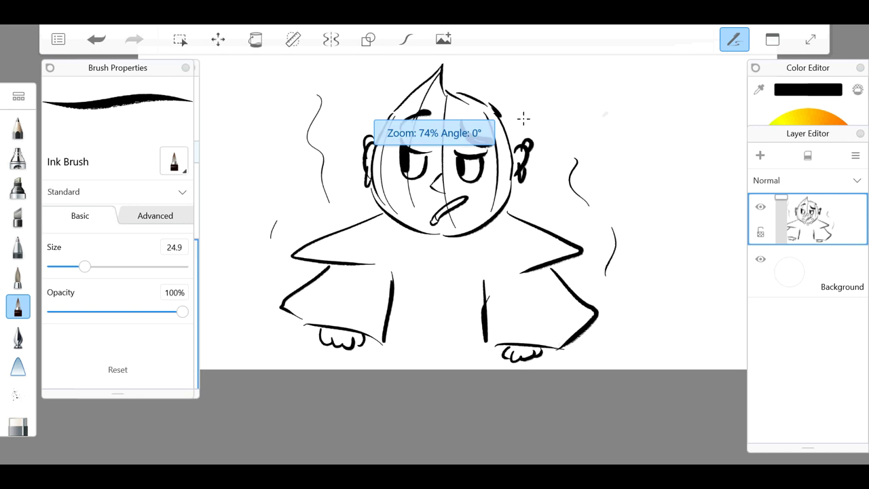
# - Erase the fingers under the left sleeve with the Hard Eraser and redraw them with the Ink Brush
pyautogui.click(18, 427)
pyautogui.moveTo(319, 343); pyautogui.dragTo(353, 345)
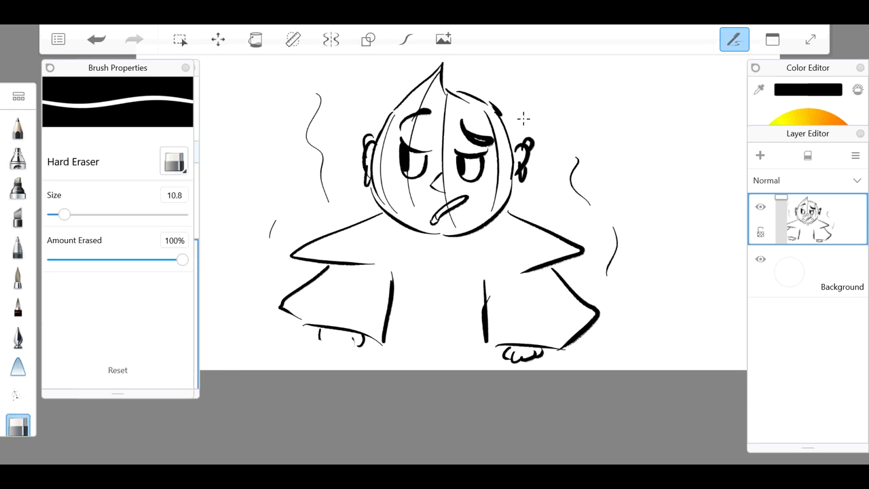
pyautogui.press('e')
pyautogui.moveTo(326, 337)
pyautogui.mouseDown()
pyautogui.moveTo(360, 347)
pyautogui.moveTo(366, 338)
pyautogui.mouseUp()
pyautogui.scroll(-1, 524, 119)
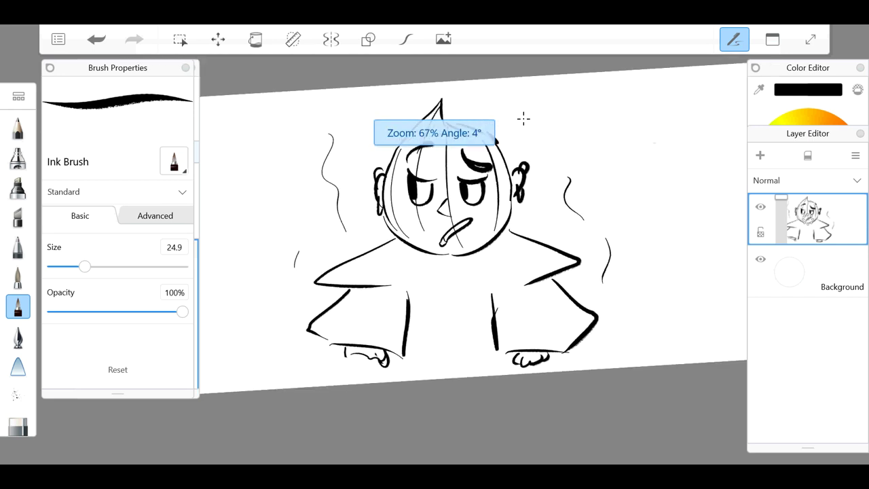
# - Scatter small dots and a short dash around the character's head and shoulders
pyautogui.click(336, 142)
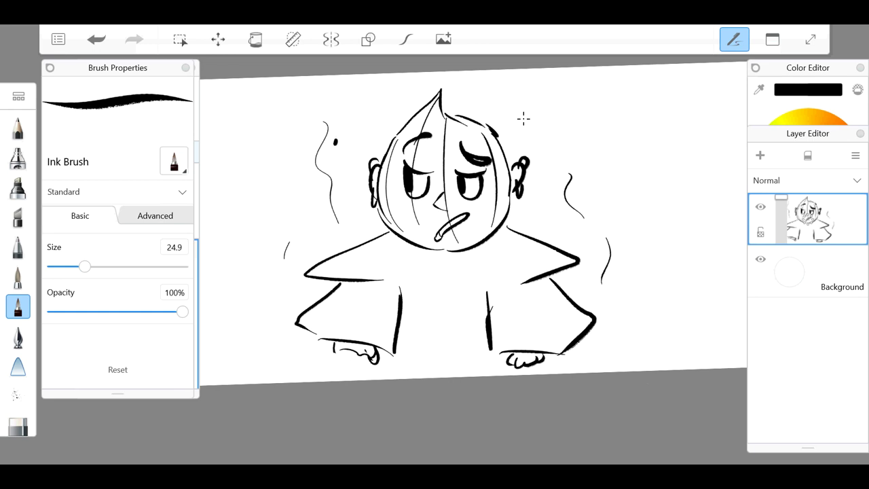
pyautogui.moveTo(347, 116); pyautogui.dragTo(357, 114)
pyautogui.scroll(1, 523, 122)
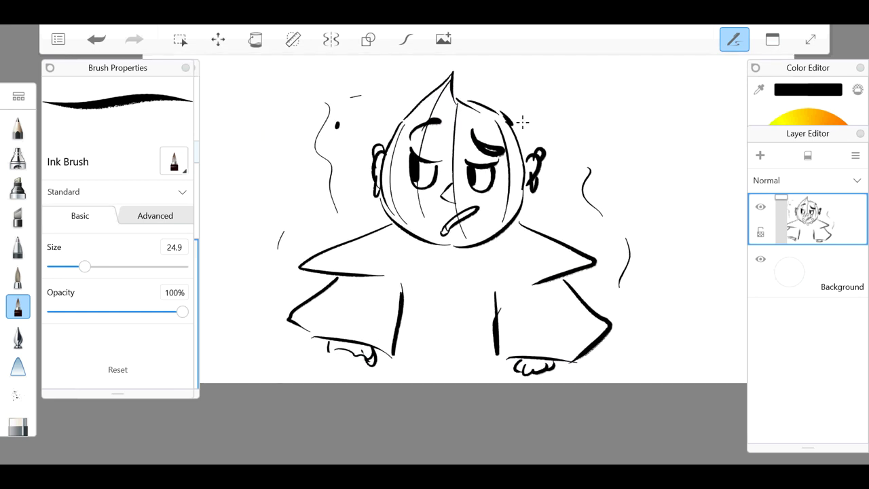
pyautogui.click(310, 241)
pyautogui.click(586, 132)
pyautogui.moveTo(544, 222); pyautogui.dragTo(551, 228)
# - Draw a second curved line beneath the chin, undo the last stroke, and add a row of short loops below it
pyautogui.moveTo(393, 221); pyautogui.dragTo(415, 244)
pyautogui.moveTo(513, 226)
pyautogui.mouseDown()
pyautogui.moveTo(486, 250)
pyautogui.moveTo(501, 245)
pyautogui.mouseUp()
pyautogui.moveTo(415, 243)
pyautogui.mouseDown()
pyautogui.moveTo(468, 266)
pyautogui.moveTo(479, 261)
pyautogui.mouseUp()
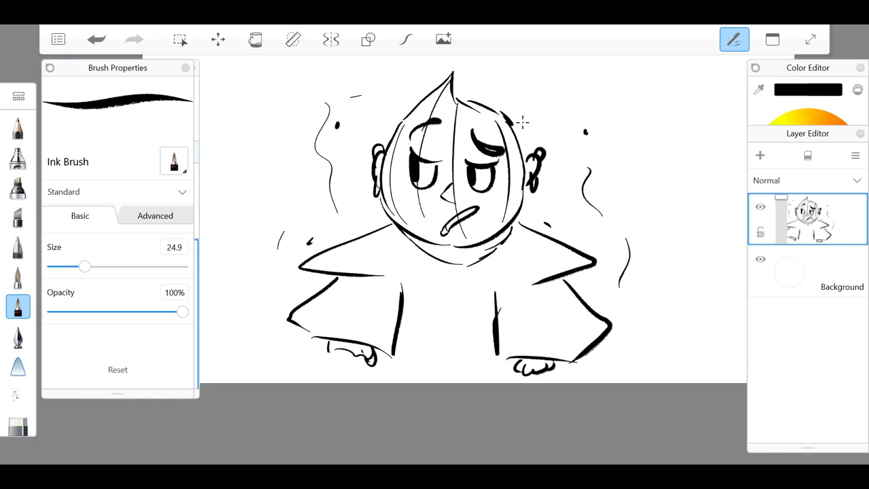
pyautogui.click(96, 39)
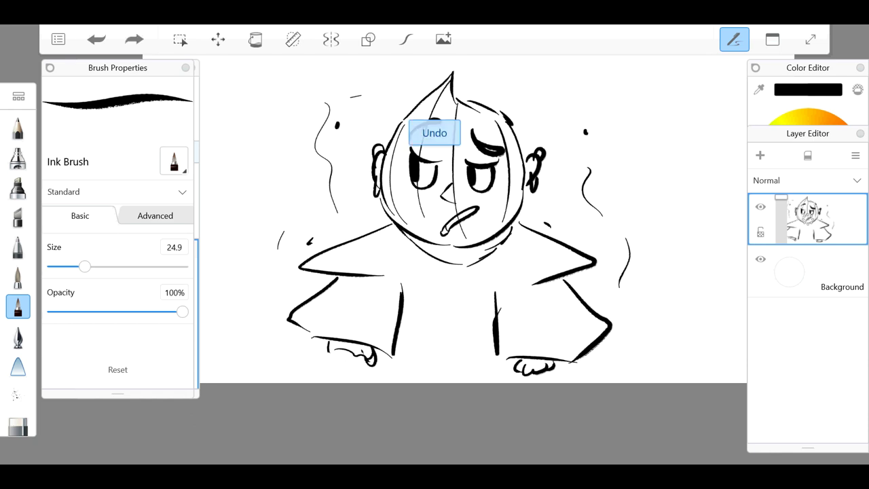
pyautogui.moveTo(447, 269); pyautogui.dragTo(449, 284)
pyautogui.moveTo(453, 270)
pyautogui.mouseDown()
pyautogui.moveTo(463, 287)
pyautogui.moveTo(483, 271)
pyautogui.mouseUp()
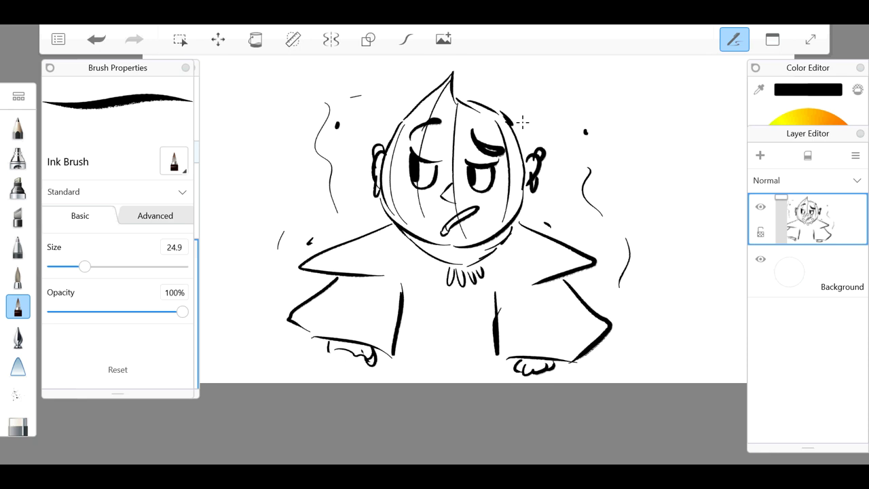
pyautogui.scroll(3, 522, 122)
pyautogui.scroll(-3, 522, 122)
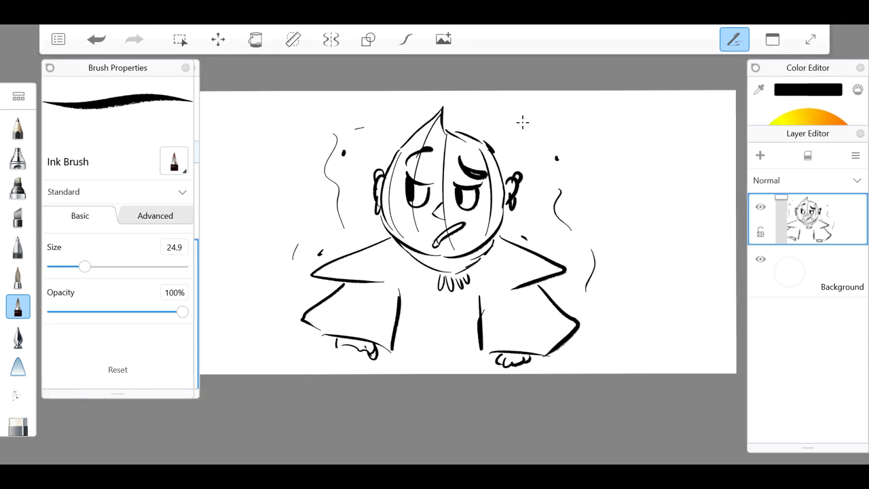
# - Draw a large round-cornered panel left of the character and fill it with three squiggles as text
pyautogui.moveTo(282, 95)
pyautogui.mouseDown()
pyautogui.moveTo(275, 266)
pyautogui.moveTo(200, 310)
pyautogui.mouseUp()
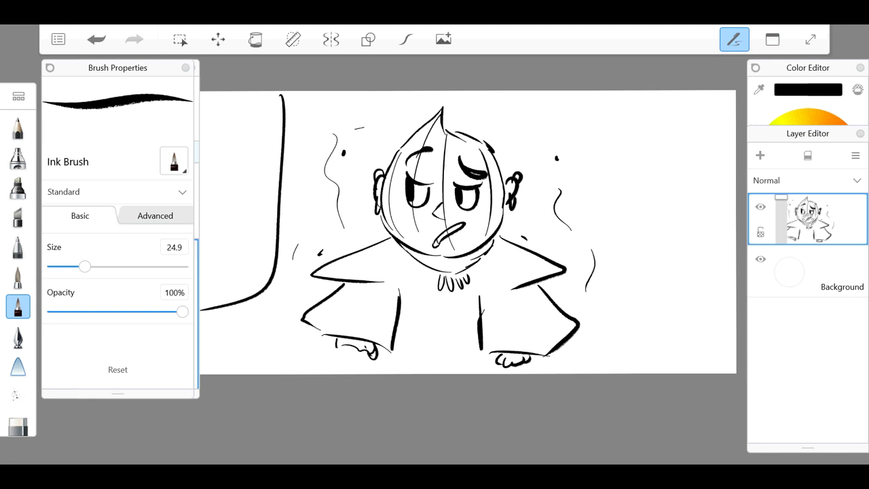
pyautogui.moveTo(197, 224)
pyautogui.mouseDown()
pyautogui.moveTo(243, 224)
pyautogui.moveTo(199, 224)
pyautogui.mouseUp()
pyautogui.moveTo(208, 134); pyautogui.dragTo(268, 124)
pyautogui.moveTo(222, 173); pyautogui.dragTo(261, 184)
pyautogui.moveTo(218, 256); pyautogui.dragTo(265, 267)
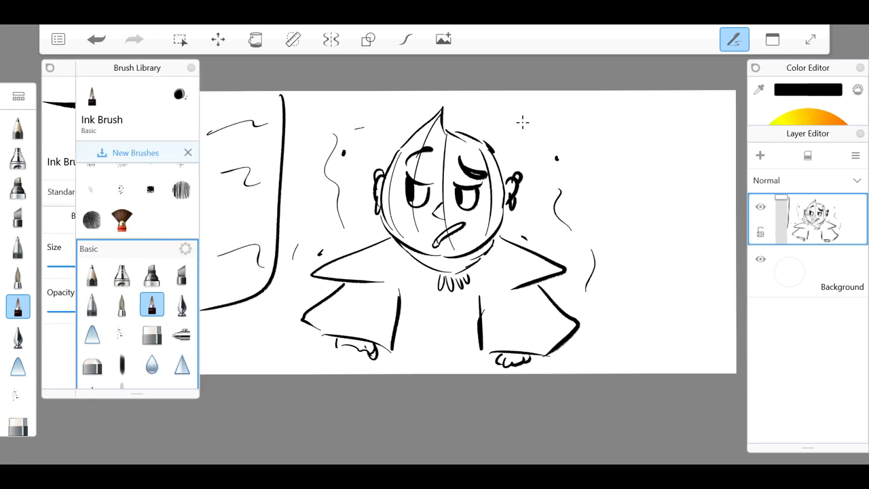
# - Draw a question mark above the right side of the character's head
pyautogui.scroll(-2, 523, 122)
pyautogui.moveTo(499, 117); pyautogui.dragTo(503, 132)
pyautogui.click(503, 142)
pyautogui.scroll(-1, 523, 122)
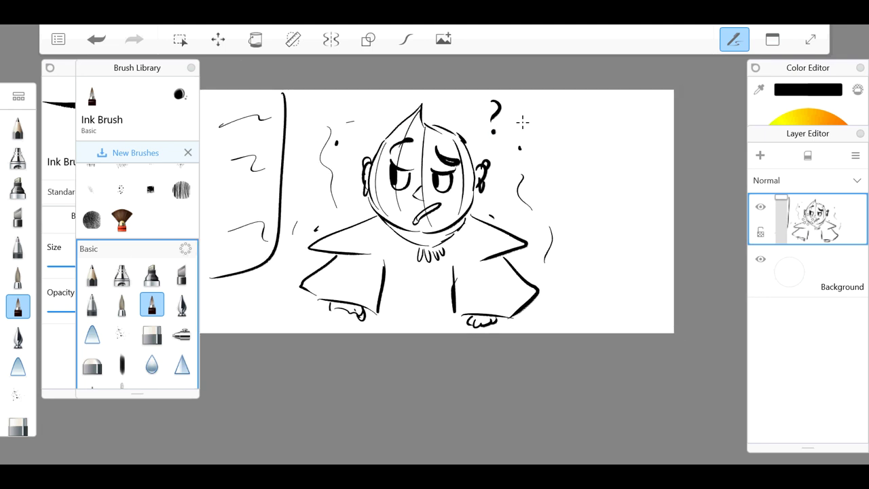
# - Draw an arrow pointing at the character and handwrite "This guy doesn't" beside it
pyautogui.moveTo(556, 144)
pyautogui.mouseDown()
pyautogui.moveTo(578, 153)
pyautogui.moveTo(557, 155)
pyautogui.mouseUp()
pyautogui.moveTo(592, 114)
pyautogui.mouseDown()
pyautogui.moveTo(604, 113)
pyautogui.moveTo(597, 131)
pyautogui.mouseUp()
pyautogui.moveTo(602, 114)
pyautogui.mouseDown()
pyautogui.moveTo(611, 129)
pyautogui.moveTo(626, 129)
pyautogui.moveTo(587, 174)
pyautogui.moveTo(615, 159)
pyautogui.moveTo(609, 179)
pyautogui.moveTo(571, 201)
pyautogui.moveTo(588, 196)
pyautogui.mouseUp()
pyautogui.moveTo(601, 197); pyautogui.dragTo(600, 206)
pyautogui.moveTo(609, 194)
pyautogui.mouseDown()
pyautogui.moveTo(603, 205)
pyautogui.moveTo(620, 204)
pyautogui.mouseUp()
pyautogui.moveTo(635, 189); pyautogui.dragTo(640, 200)
# - Continue the handwritten note below with "know how to fucking read"
pyautogui.moveTo(581, 222); pyautogui.dragTo(575, 240)
pyautogui.moveTo(588, 228); pyautogui.dragTo(587, 244)
pyautogui.moveTo(592, 233); pyautogui.dragTo(603, 244)
pyautogui.moveTo(606, 236); pyautogui.dragTo(638, 246)
pyautogui.moveTo(640, 241); pyautogui.dragTo(665, 242)
pyautogui.moveTo(565, 258); pyautogui.dragTo(564, 274)
pyautogui.moveTo(560, 268); pyautogui.dragTo(571, 267)
pyautogui.moveTo(574, 270)
pyautogui.mouseDown()
pyautogui.moveTo(590, 293)
pyautogui.moveTo(598, 285)
pyautogui.mouseUp()
pyautogui.moveTo(606, 272); pyautogui.dragTo(623, 282)
pyautogui.moveTo(634, 256)
pyautogui.mouseDown()
pyautogui.moveTo(631, 281)
pyautogui.moveTo(654, 279)
pyautogui.mouseUp()
pyautogui.moveTo(657, 278)
pyautogui.mouseDown()
pyautogui.moveTo(669, 283)
pyautogui.moveTo(655, 297)
pyautogui.mouseUp()
pyautogui.moveTo(561, 304); pyautogui.dragTo(570, 306)
pyautogui.moveTo(574, 310)
pyautogui.mouseDown()
pyautogui.moveTo(592, 317)
pyautogui.moveTo(608, 293)
pyautogui.mouseUp()
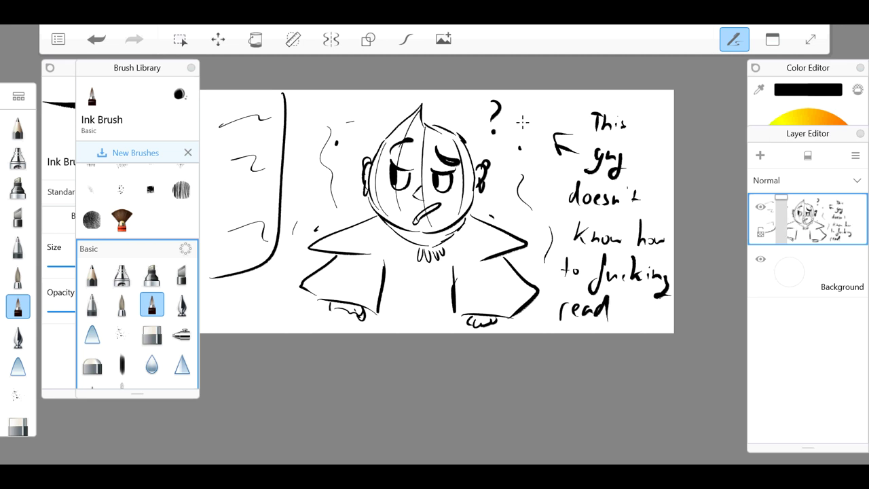
# - Add a new layer above the drawing and make the drawing's layer active again
pyautogui.scroll(-1, 523, 123)
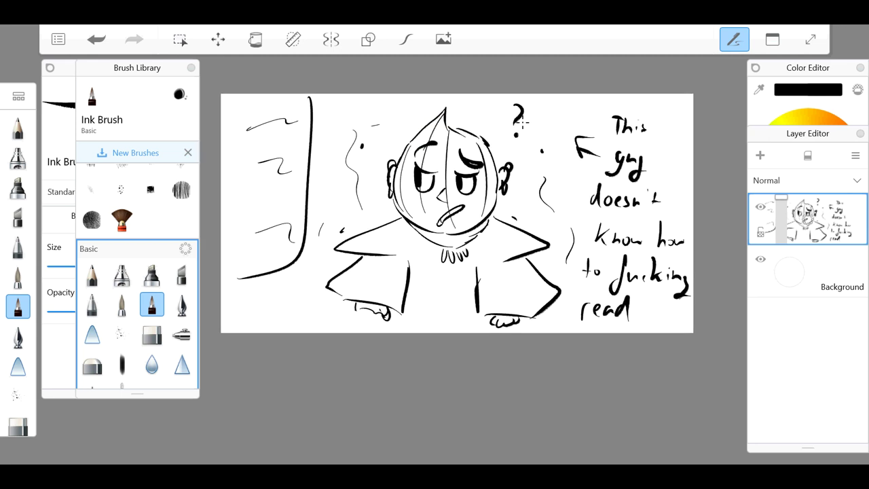
pyautogui.scroll(1, 523, 123)
pyautogui.hotkey('ctrl', 'l')
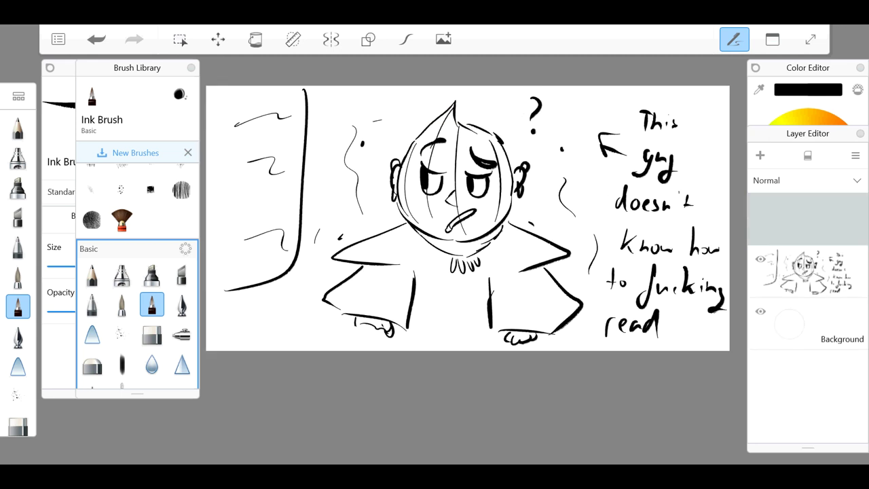
pyautogui.click(809, 272)
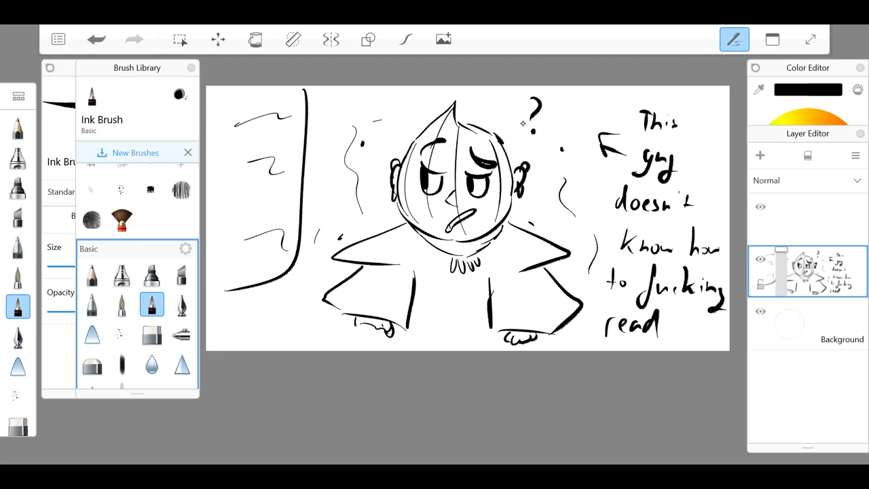
# - Draw large rounded hat-like curves around the top of the head with the Ink Brush, plus a wavy line at the upper right
pyautogui.click(152, 334)
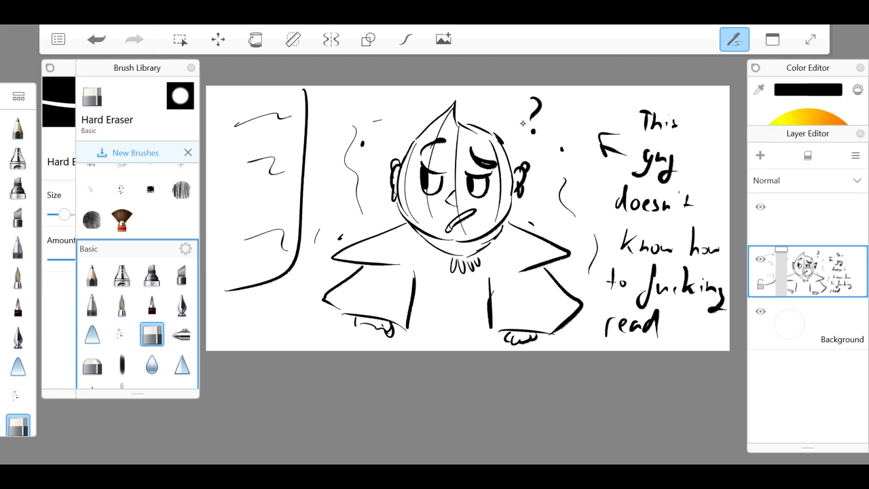
pyautogui.press('s')
pyautogui.scroll(2, 523, 123)
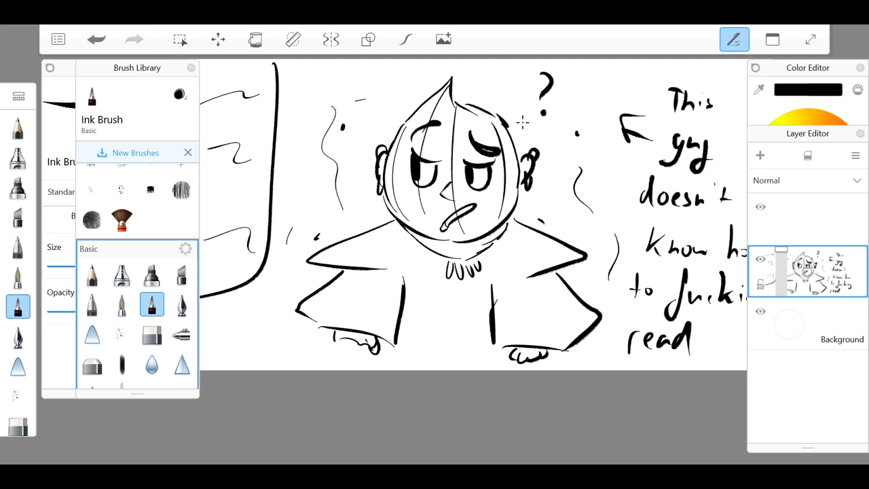
pyautogui.moveTo(394, 127)
pyautogui.mouseDown()
pyautogui.moveTo(357, 100)
pyautogui.moveTo(452, 63)
pyautogui.moveTo(532, 162)
pyautogui.moveTo(494, 183)
pyautogui.mouseUp()
pyautogui.scroll(-1, 523, 123)
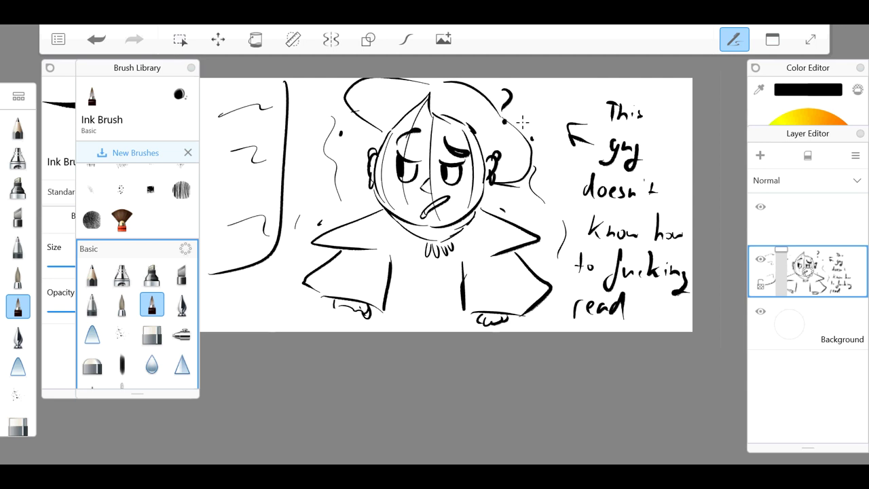
pyautogui.moveTo(445, 82)
pyautogui.mouseDown()
pyautogui.moveTo(504, 81)
pyautogui.moveTo(521, 135)
pyautogui.moveTo(520, 125)
pyautogui.mouseUp()
pyautogui.scroll(-2, 523, 125)
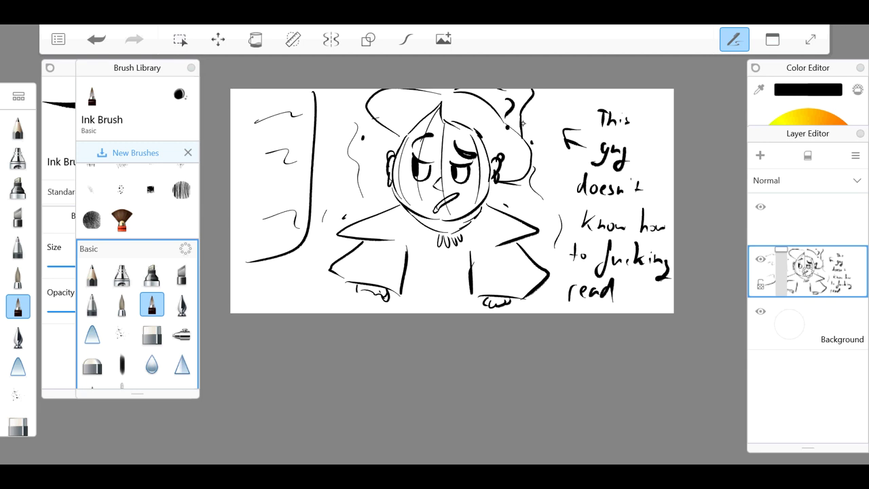
# - Erase the curved panel and its squiggles left of the character with an enlarged eraser
pyautogui.press('e')
pyautogui.press(']')
pyautogui.moveTo(258, 119)
pyautogui.mouseDown()
pyautogui.moveTo(277, 216)
pyautogui.moveTo(306, 237)
pyautogui.moveTo(257, 262)
pyautogui.moveTo(300, 244)
pyautogui.mouseUp()
# - Complete the bottom outline of the fingers under the left sleeve with the Ink Brush
pyautogui.press('e')
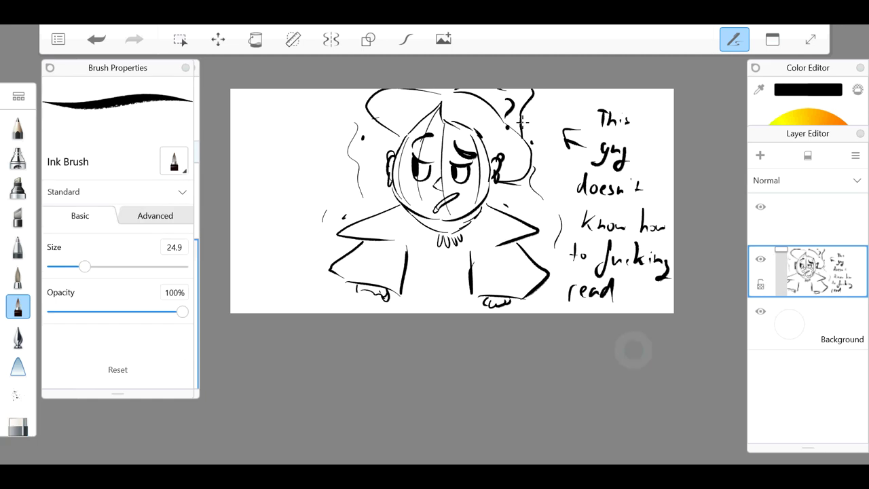
pyautogui.moveTo(357, 291); pyautogui.dragTo(372, 293)
pyautogui.scroll(3, 522, 120)
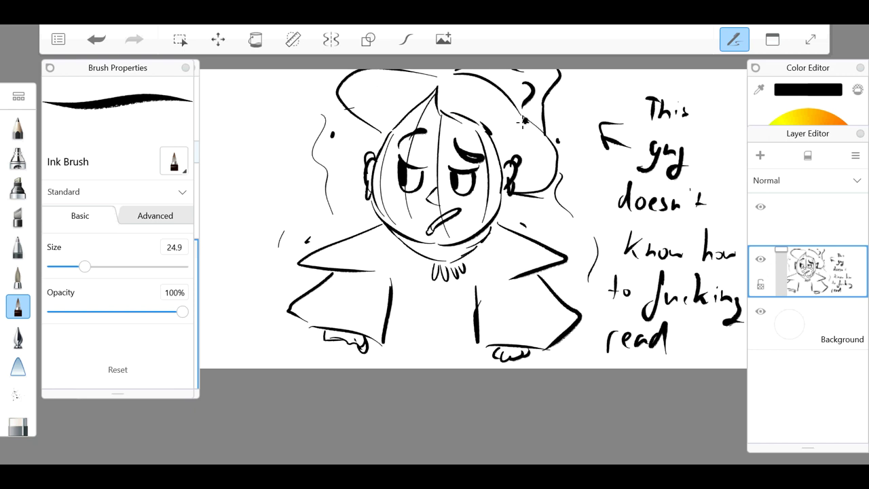
# - Draw inner curves following the hat's outline and small strokes inside its right end with the Ink Brush
pyautogui.moveTo(435, 83)
pyautogui.mouseDown()
pyautogui.moveTo(365, 114)
pyautogui.moveTo(547, 168)
pyautogui.moveTo(524, 181)
pyautogui.mouseUp()
pyautogui.moveTo(548, 156); pyautogui.dragTo(529, 170)
pyautogui.scroll(-1, 524, 119)
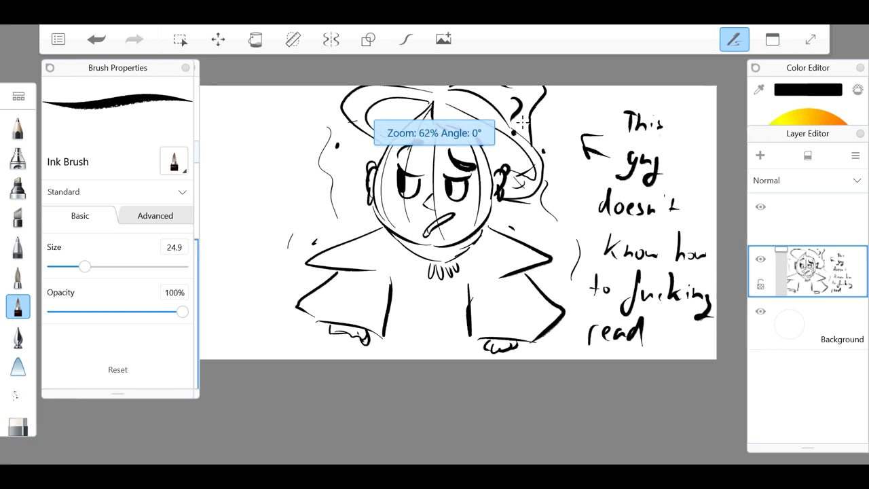
# - Thicken the hairline below the forehead peak and reinforce the right ear's inner lines with the Ink Brush
pyautogui.moveTo(441, 120); pyautogui.dragTo(452, 126)
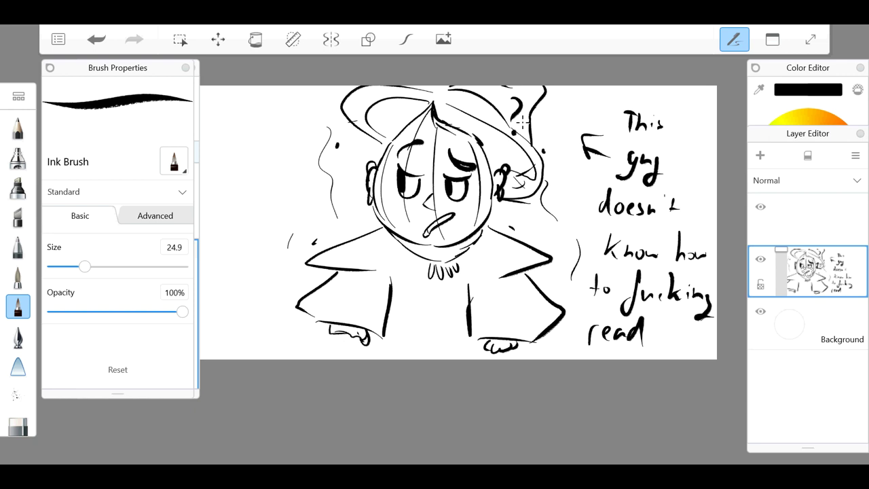
pyautogui.scroll(4, 521, 121)
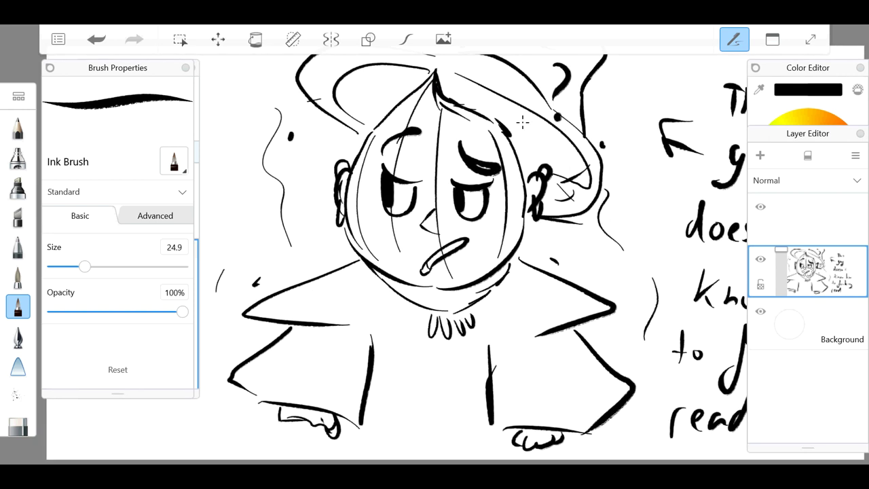
pyautogui.moveTo(537, 180); pyautogui.dragTo(532, 197)
pyautogui.scroll(-3, 521, 121)
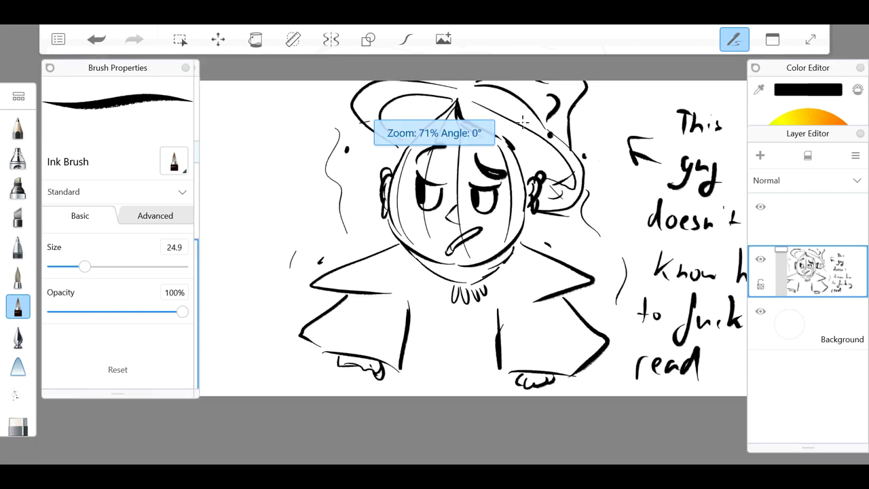
# - Add a new layer above the drawing and ink rectangular glasses with a bridge and temples over the character's eyes
pyautogui.hotkey('ctrl', 'l')
pyautogui.moveTo(404, 184)
pyautogui.mouseDown()
pyautogui.moveTo(405, 204)
pyautogui.moveTo(453, 217)
pyautogui.moveTo(468, 205)
pyautogui.moveTo(471, 220)
pyautogui.moveTo(504, 219)
pyautogui.mouseUp()
pyautogui.moveTo(478, 192)
pyautogui.mouseDown()
pyautogui.moveTo(505, 221)
pyautogui.moveTo(530, 183)
pyautogui.mouseUp()
pyautogui.moveTo(403, 190); pyautogui.dragTo(394, 178)
pyautogui.scroll(-2, 523, 122)
pyautogui.scroll(3, 523, 122)
pyautogui.scroll(2, 523, 121)
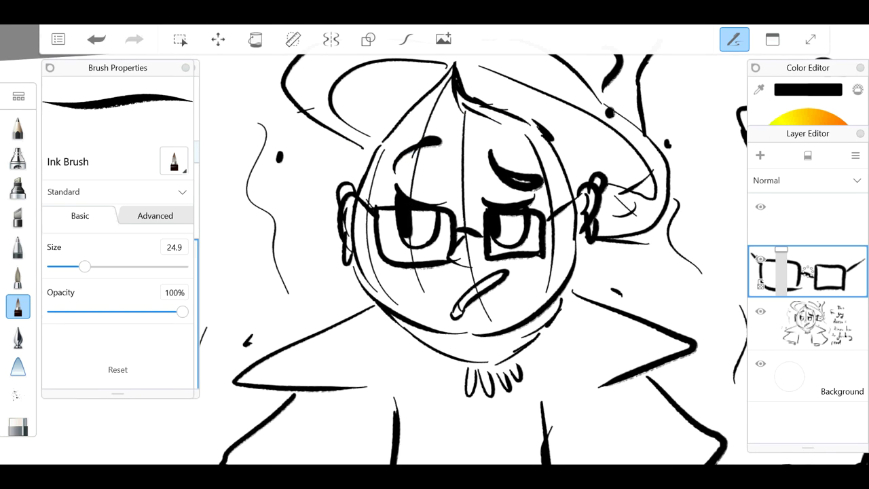
pyautogui.scroll(-3, 523, 121)
pyautogui.scroll(1, 523, 121)
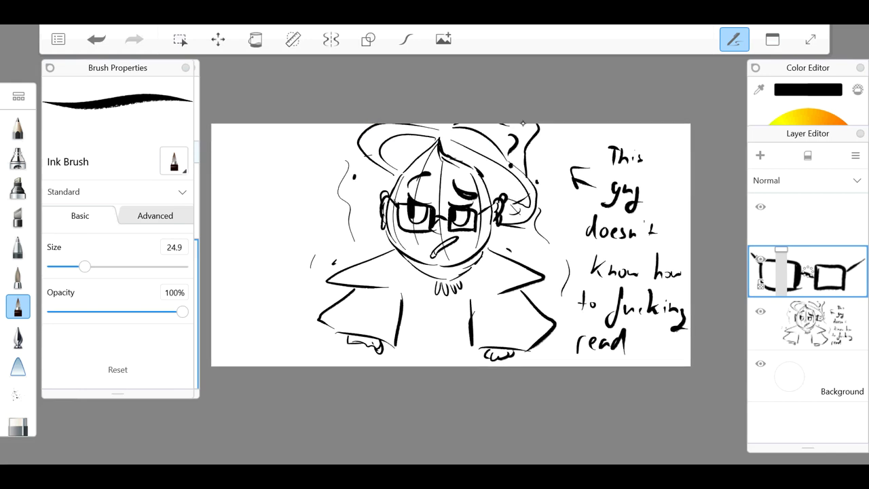
# - Add a new layer between the main drawing's layer and the glasses layer
pyautogui.click(808, 324)
pyautogui.moveTo(782, 302)
pyautogui.mouseDown()
pyautogui.moveTo(782, 323)
pyautogui.moveTo(782, 302)
pyautogui.mouseUp()
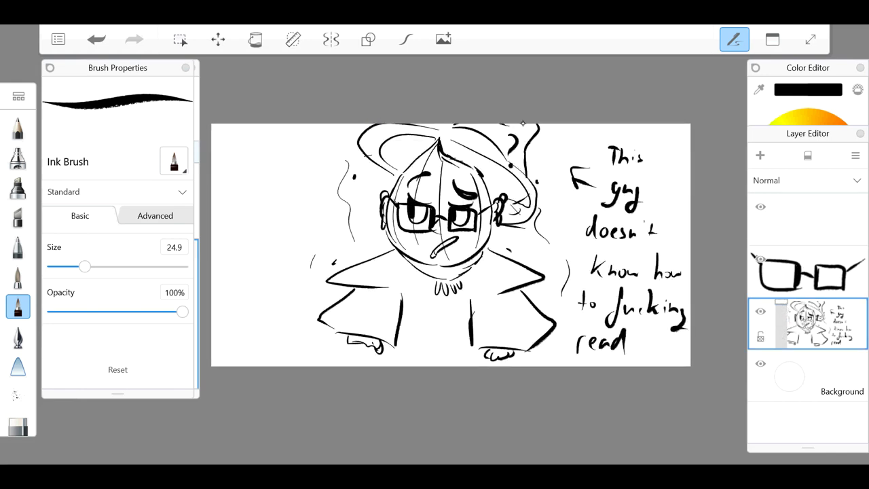
pyautogui.click(815, 272)
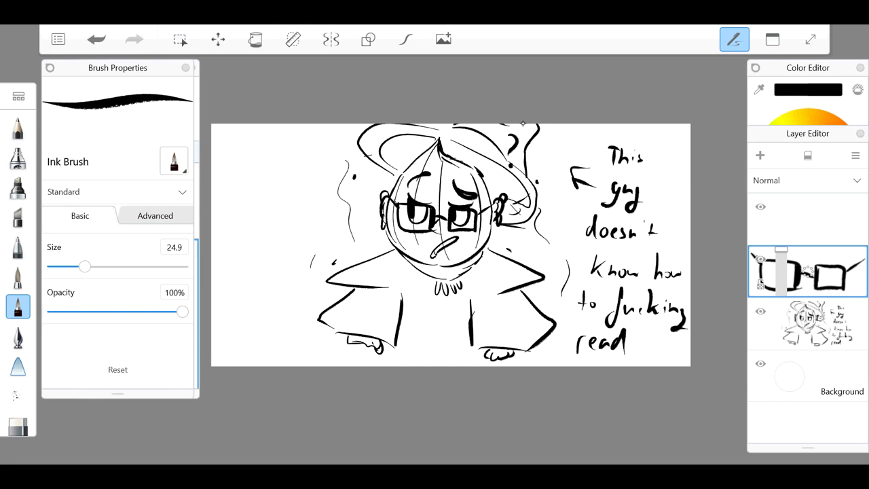
pyautogui.click(809, 324)
pyautogui.click(760, 155)
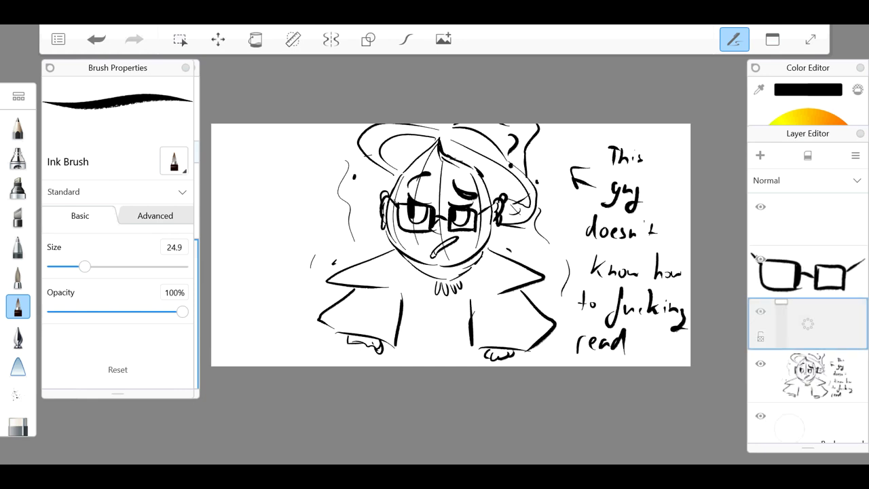
# - Ink a small smiling figure with side hair puffs and a raised hand in the canvas's lower-left corner
pyautogui.moveTo(262, 309)
pyautogui.mouseDown()
pyautogui.moveTo(293, 313)
pyautogui.moveTo(285, 318)
pyautogui.moveTo(280, 301)
pyautogui.moveTo(256, 311)
pyautogui.moveTo(282, 290)
pyautogui.moveTo(293, 304)
pyautogui.moveTo(249, 325)
pyautogui.moveTo(265, 336)
pyautogui.mouseUp()
pyautogui.moveTo(299, 305)
pyautogui.mouseDown()
pyautogui.moveTo(310, 318)
pyautogui.moveTo(262, 358)
pyautogui.mouseUp()
pyautogui.moveTo(292, 327); pyautogui.dragTo(303, 346)
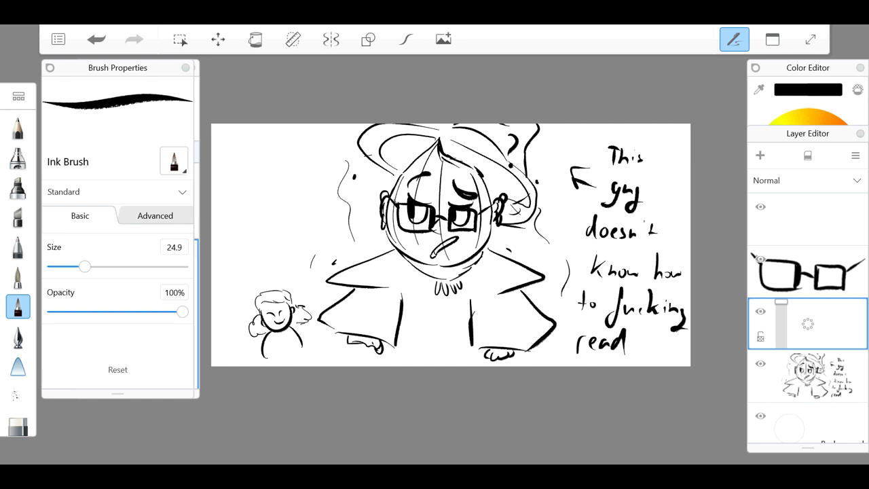
pyautogui.moveTo(293, 345); pyautogui.dragTo(297, 343)
pyautogui.hotkey('ctrl', 'z')
pyautogui.scroll(1, 523, 123)
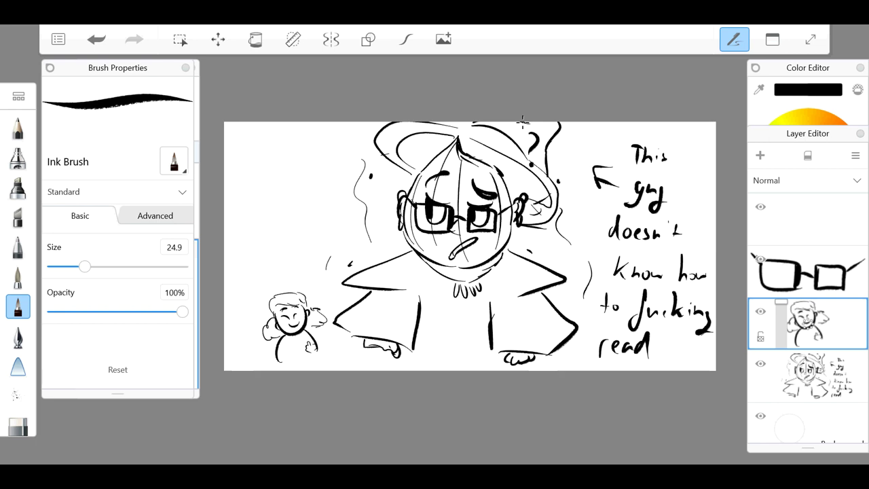
# - Scale the small smiling figure down and apply the transformation
pyautogui.scroll(-1, 523, 123)
pyautogui.press('v')
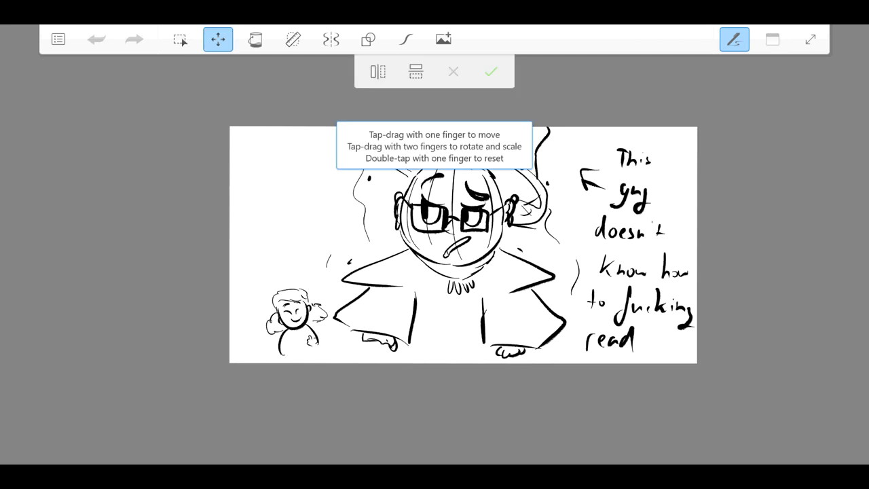
pyautogui.scroll(-3, 523, 123)
pyautogui.scroll(-2, 522, 122)
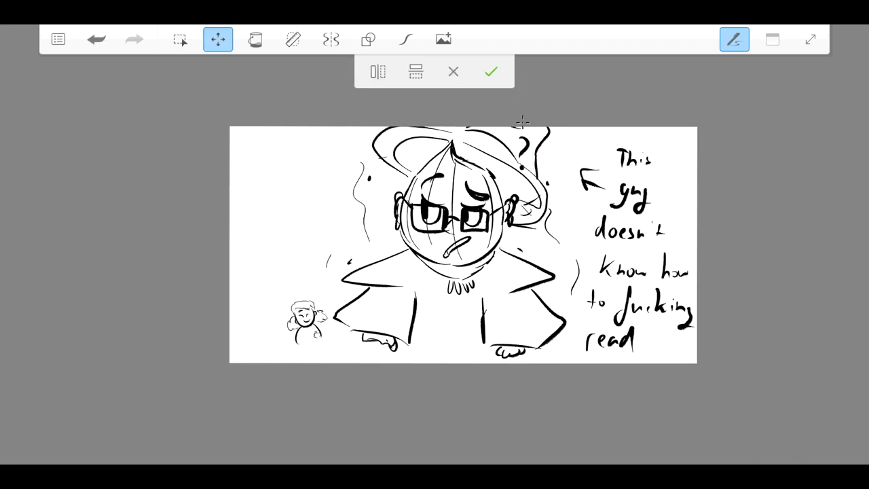
pyautogui.press('Return')
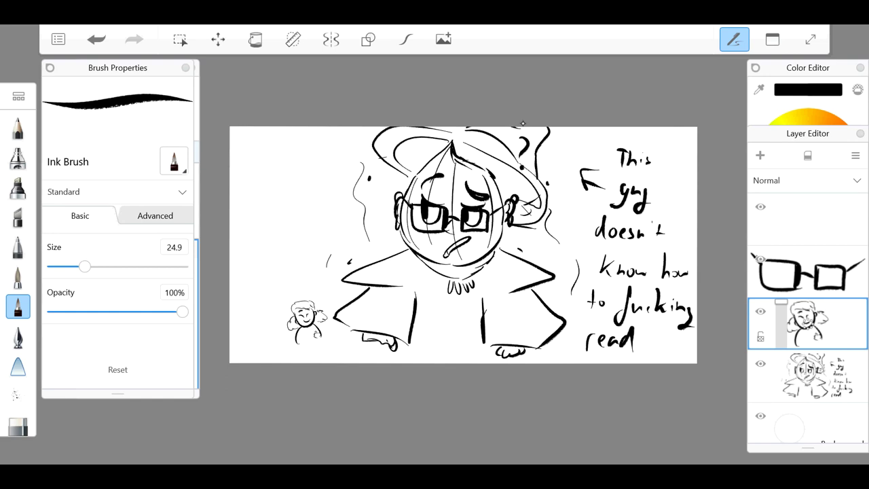
# - Add a layer above the main drawing's layer and ink watery highlights in both eyes and tears down the right cheek
pyautogui.click(815, 377)
pyautogui.scroll(5, 441, 210)
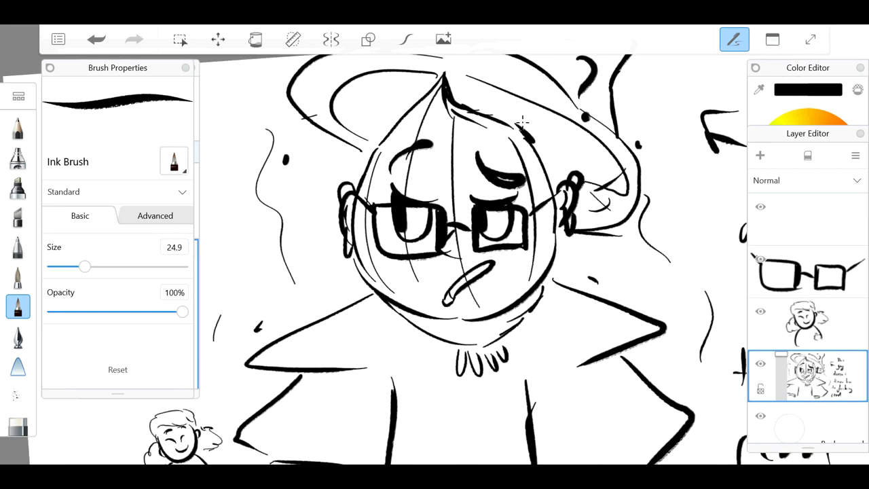
pyautogui.click(761, 155)
pyautogui.moveTo(501, 231); pyautogui.dragTo(508, 226)
pyautogui.moveTo(400, 232); pyautogui.dragTo(421, 234)
pyautogui.moveTo(506, 235); pyautogui.dragTo(517, 277)
pyautogui.moveTo(515, 307); pyautogui.dragTo(522, 319)
pyautogui.scroll(2, 522, 121)
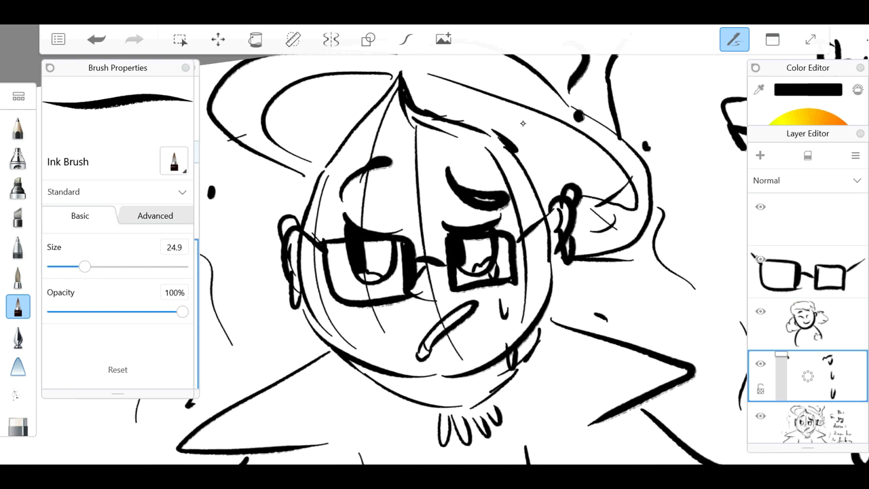
# - Erase both thick eyebrows on the main drawing's layer with the Hard Eraser
pyautogui.click(808, 424)
pyautogui.click(18, 427)
pyautogui.moveTo(359, 172)
pyautogui.mouseDown()
pyautogui.moveTo(349, 180)
pyautogui.moveTo(389, 162)
pyautogui.moveTo(363, 191)
pyautogui.mouseUp()
pyautogui.moveTo(448, 170); pyautogui.dragTo(511, 197)
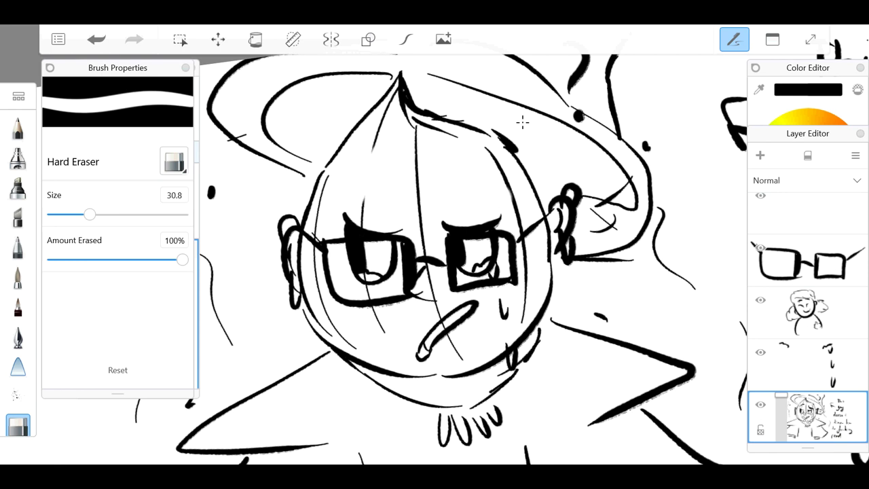
# - Draw thin worried eyebrows and restore the erased line on the left forehead with the Inking Pen at size 13.2
pyautogui.press('e')
pyautogui.moveTo(328, 198)
pyautogui.mouseDown()
pyautogui.moveTo(396, 195)
pyautogui.moveTo(375, 192)
pyautogui.mouseUp()
pyautogui.moveTo(443, 188); pyautogui.dragTo(507, 202)
pyautogui.moveTo(375, 144); pyautogui.dragTo(364, 194)
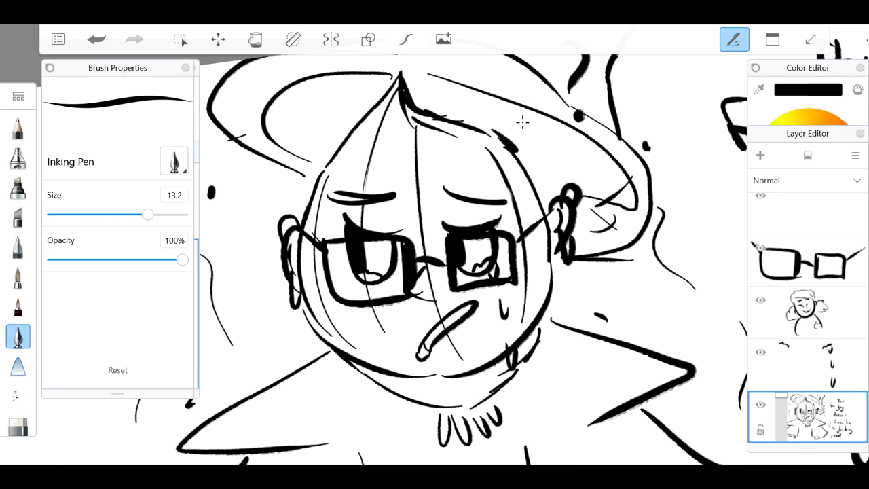
pyautogui.scroll(-5, 523, 122)
pyautogui.scroll(3, 523, 122)
pyautogui.scroll(1, 523, 122)
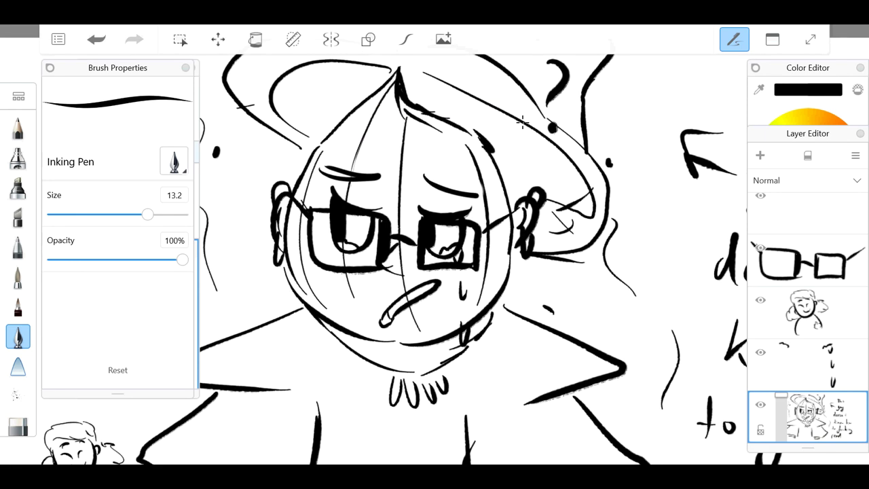
pyautogui.scroll(-3, 523, 122)
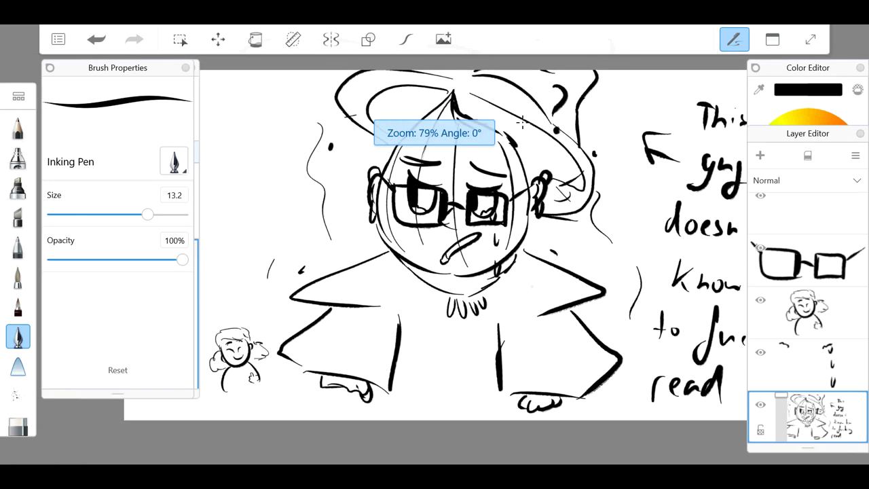
# - Fill the slanted mouth with black, trim its lower end with the Hard Eraser and reshape that end with the Ink Brush
pyautogui.scroll(5, 523, 122)
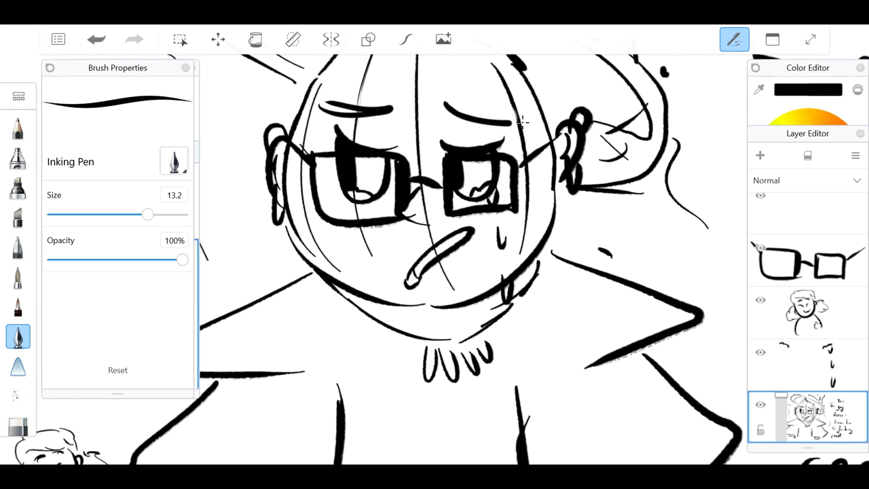
pyautogui.scroll(-2, 522, 122)
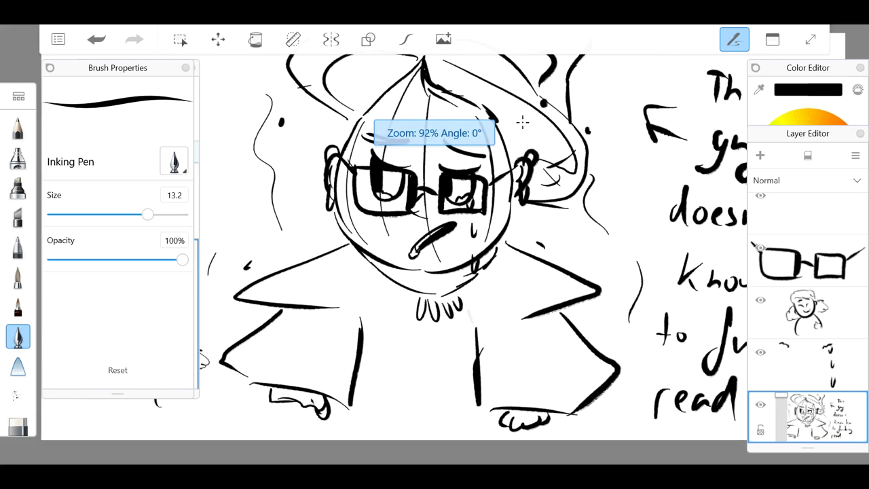
pyautogui.scroll(2, 523, 122)
pyautogui.press('e')
pyautogui.moveTo(400, 257); pyautogui.dragTo(415, 245)
pyautogui.scroll(3, 523, 123)
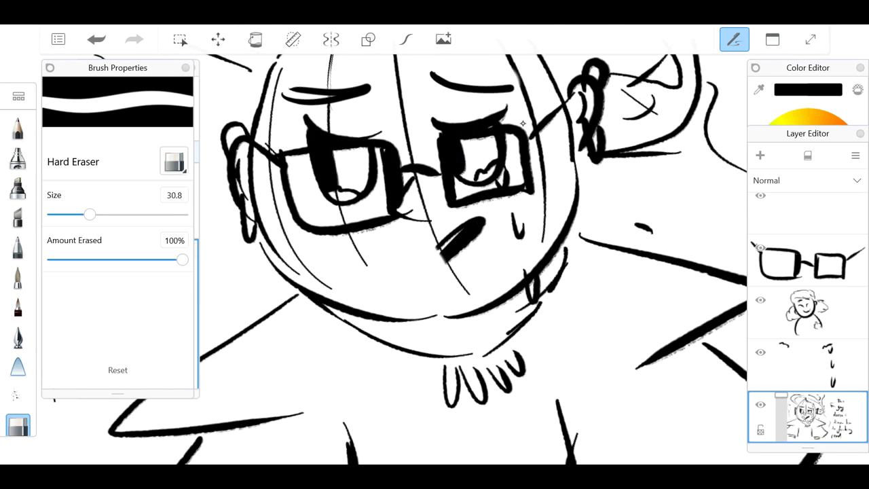
pyautogui.press('b')
pyautogui.moveTo(441, 245)
pyautogui.mouseDown()
pyautogui.moveTo(434, 269)
pyautogui.moveTo(452, 258)
pyautogui.moveTo(425, 268)
pyautogui.mouseUp()
# - Ink two vertical lines down the shirt's centre, short lines below both hands and a curved lower edge on the left sleeve
pyautogui.scroll(-5, 523, 122)
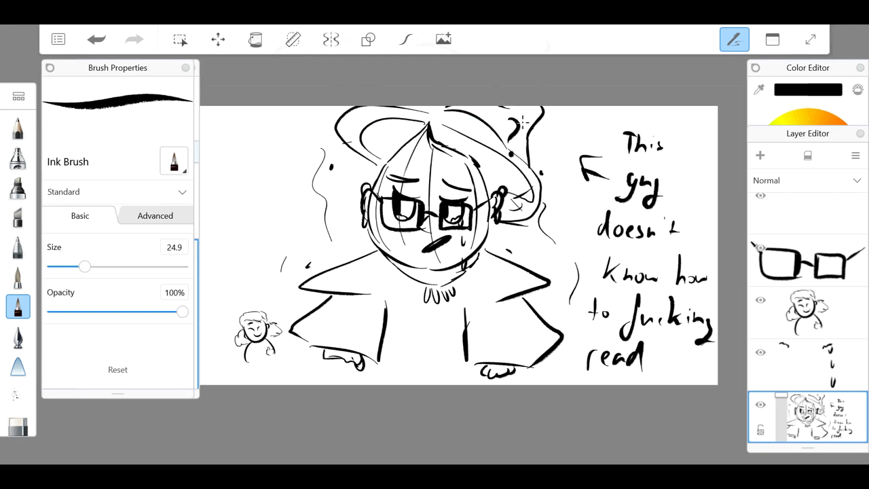
pyautogui.scroll(2, 522, 122)
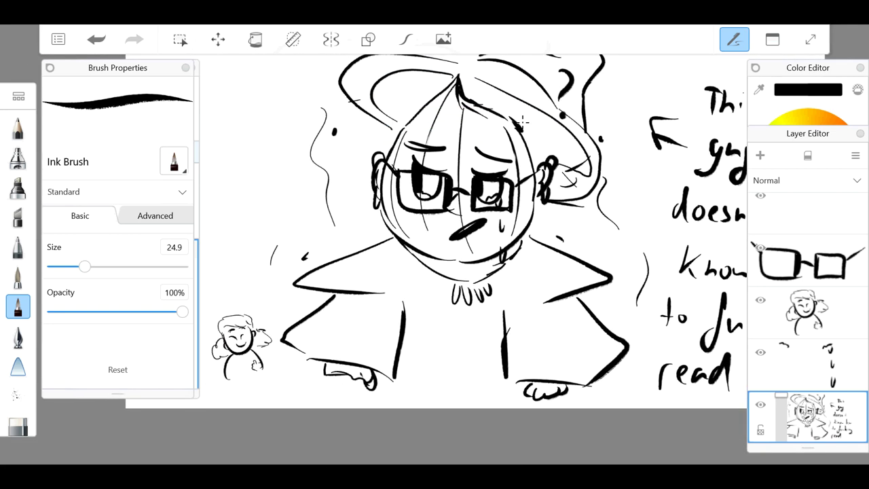
pyautogui.moveTo(382, 289)
pyautogui.mouseDown()
pyautogui.moveTo(408, 313)
pyautogui.moveTo(455, 407)
pyautogui.mouseUp()
pyautogui.moveTo(460, 309); pyautogui.dragTo(462, 407)
pyautogui.moveTo(377, 375); pyautogui.dragTo(372, 407)
pyautogui.moveTo(541, 398); pyautogui.dragTo(543, 409)
pyautogui.moveTo(291, 347); pyautogui.dragTo(324, 368)
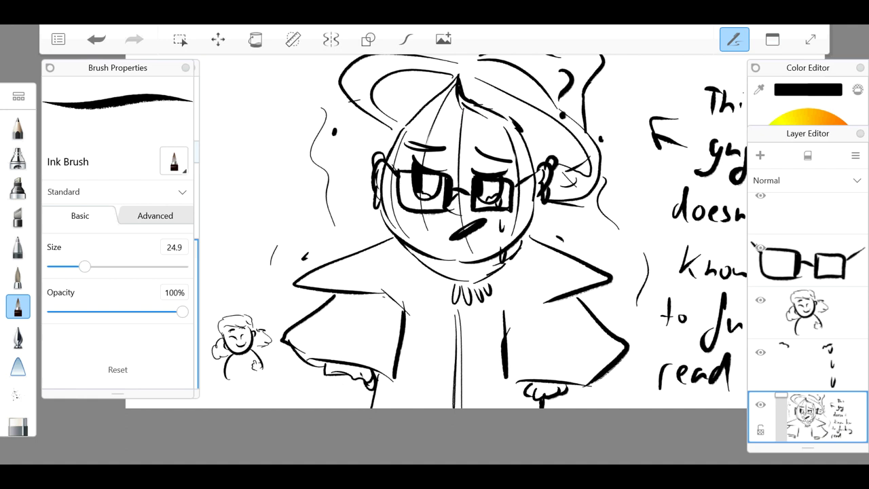
# - Ink a second curved neckline beneath the chin from the left jaw round to the right side
pyautogui.scroll(2, 523, 123)
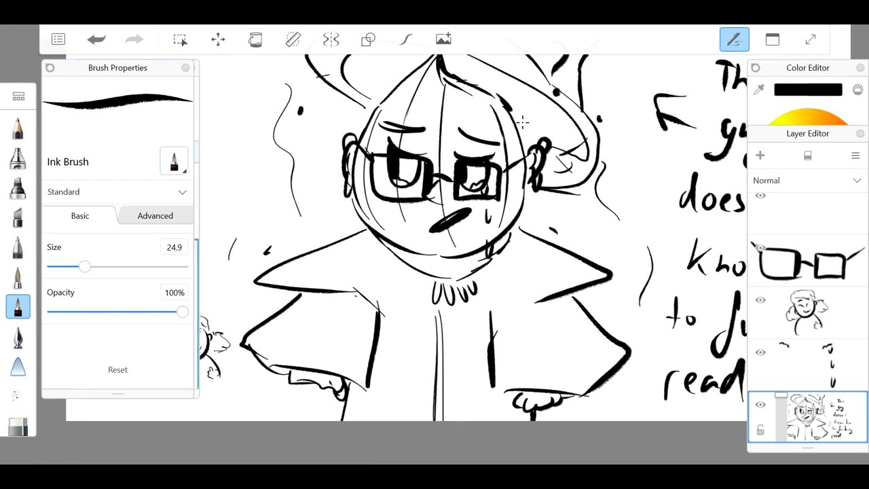
pyautogui.moveTo(370, 232); pyautogui.dragTo(450, 261)
pyautogui.moveTo(503, 251); pyautogui.dragTo(475, 278)
pyautogui.scroll(1, 523, 122)
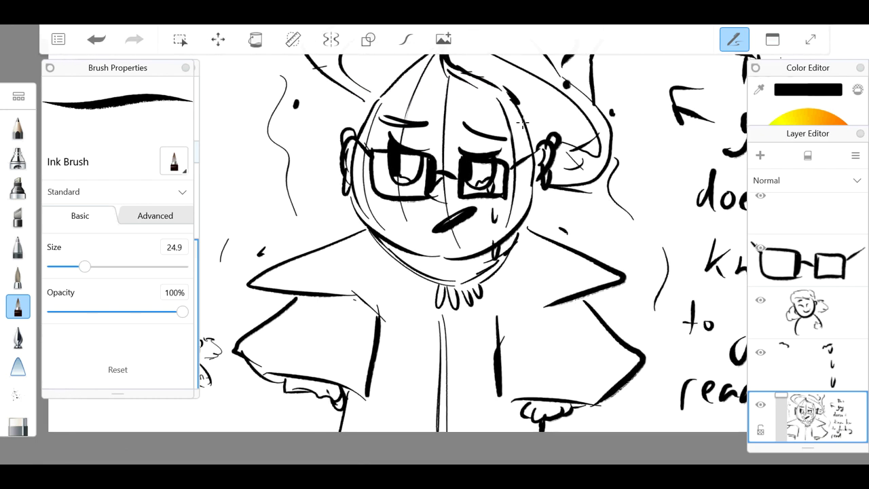
pyautogui.scroll(2, 523, 122)
pyautogui.scroll(-3, 523, 123)
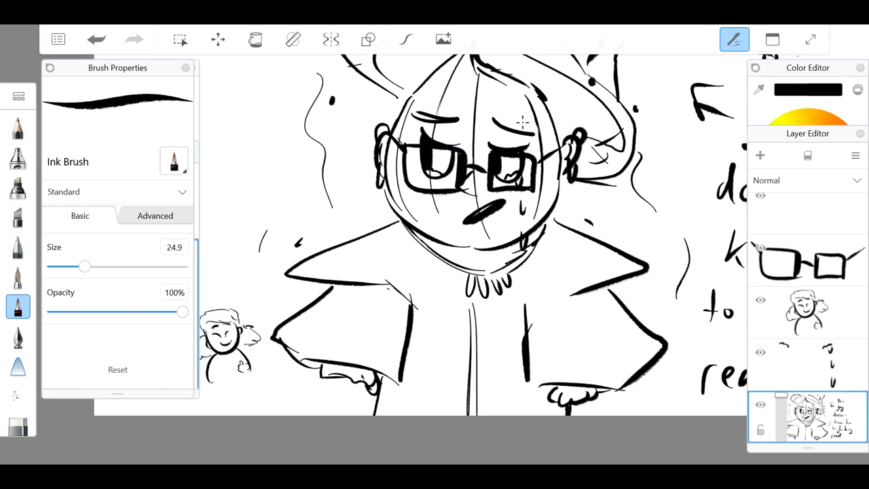
# - Ink lines from the neckline to both collar flaps and a wavy inner edge along the left flap's bottom
pyautogui.moveTo(446, 267); pyautogui.dragTo(392, 281)
pyautogui.moveTo(526, 262); pyautogui.dragTo(587, 290)
pyautogui.moveTo(301, 267); pyautogui.dragTo(380, 280)
pyautogui.moveTo(587, 280); pyautogui.dragTo(597, 283)
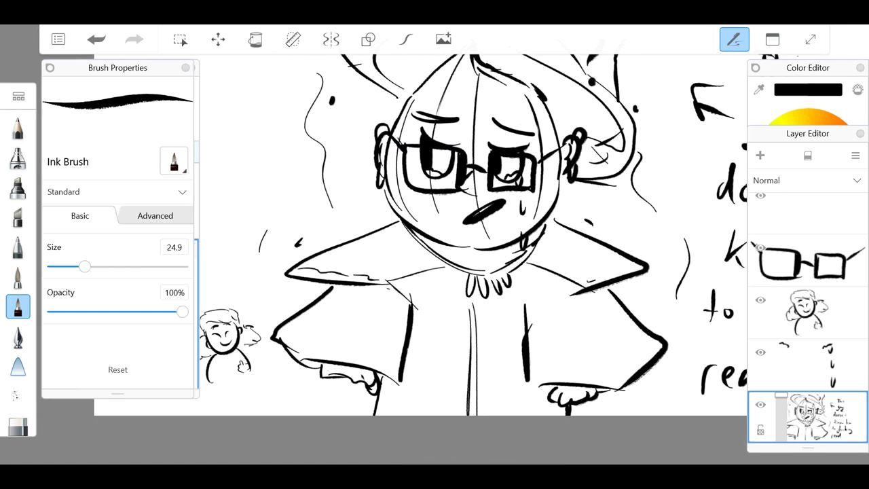
# - Add inner contours along the upper edges of both collar flaps and small round studs near their corners
pyautogui.moveTo(390, 232)
pyautogui.mouseDown()
pyautogui.moveTo(320, 260)
pyautogui.moveTo(323, 266)
pyautogui.mouseUp()
pyautogui.click(377, 275)
pyautogui.moveTo(581, 273); pyautogui.dragTo(584, 279)
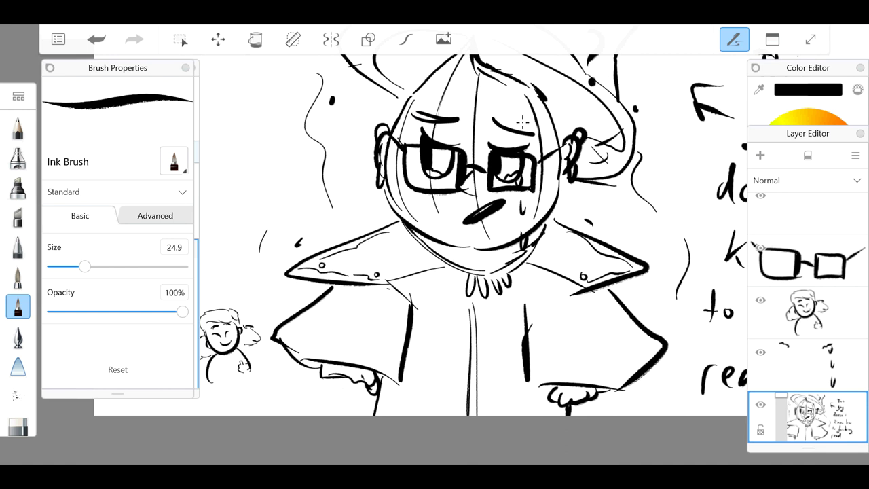
pyautogui.scroll(-3, 522, 122)
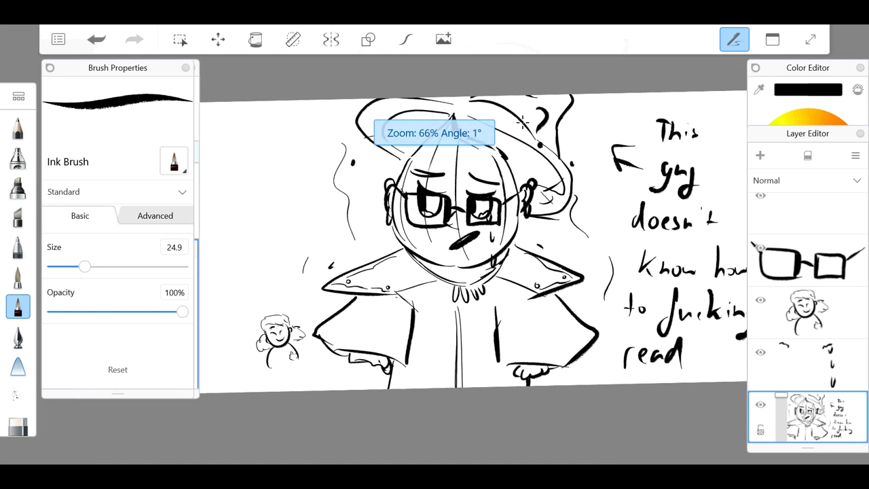
pyautogui.scroll(-1, 522, 122)
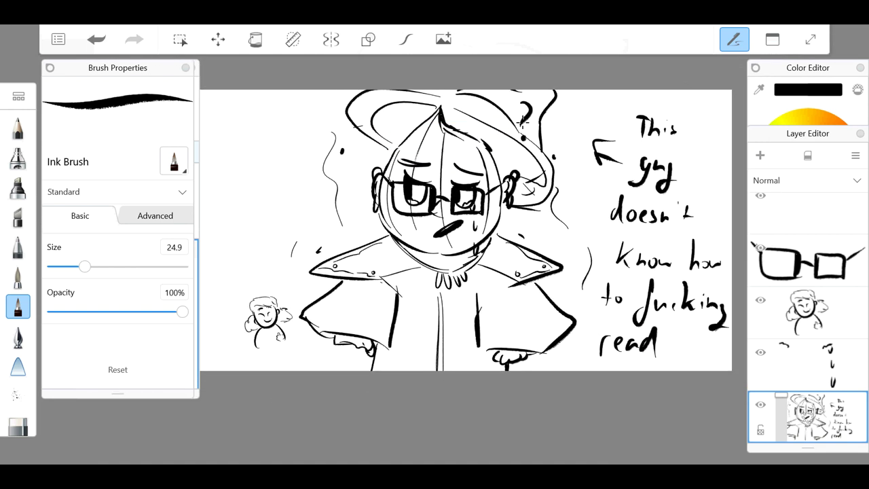
# - Erase the handwritten caption and its arrow with the Hard Eraser at size 89.1 and switch to the Inking Pen
pyautogui.click(18, 426)
pyautogui.moveTo(90, 215); pyautogui.dragTo(141, 215)
pyautogui.moveTo(674, 127)
pyautogui.mouseDown()
pyautogui.moveTo(653, 129)
pyautogui.moveTo(650, 211)
pyautogui.moveTo(606, 153)
pyautogui.moveTo(630, 285)
pyautogui.moveTo(627, 343)
pyautogui.moveTo(656, 309)
pyautogui.moveTo(707, 285)
pyautogui.moveTo(720, 319)
pyautogui.mouseUp()
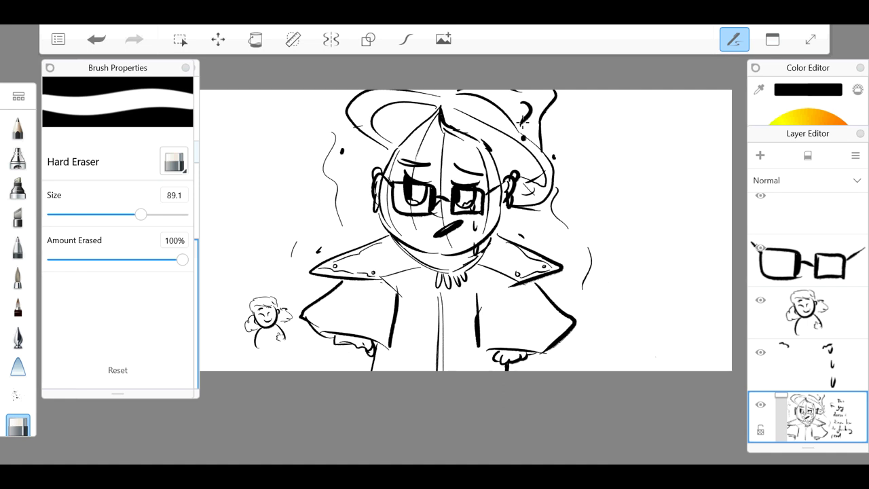
pyautogui.click(18, 337)
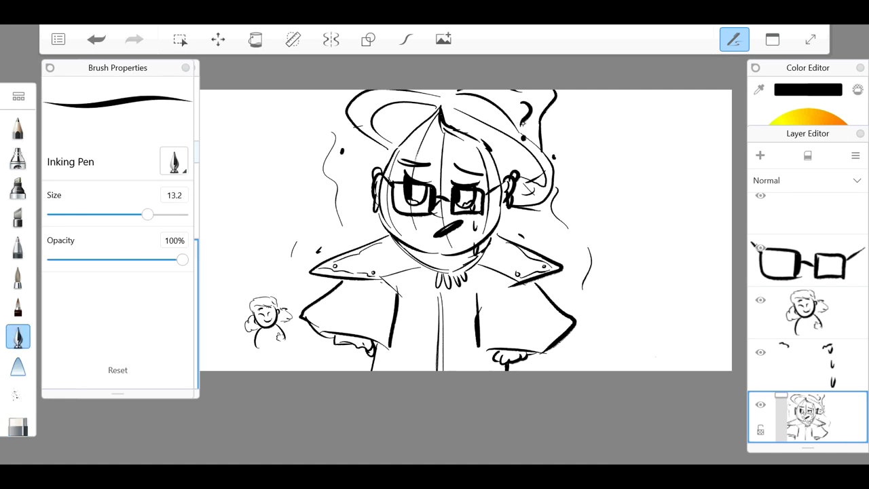
# - Switch to the Ink Brush and ink a small pointed, boat-like hand shape with inner strokes beside the left sleeve's cuff
pyautogui.click(18, 308)
pyautogui.scroll(-1, 469, 231)
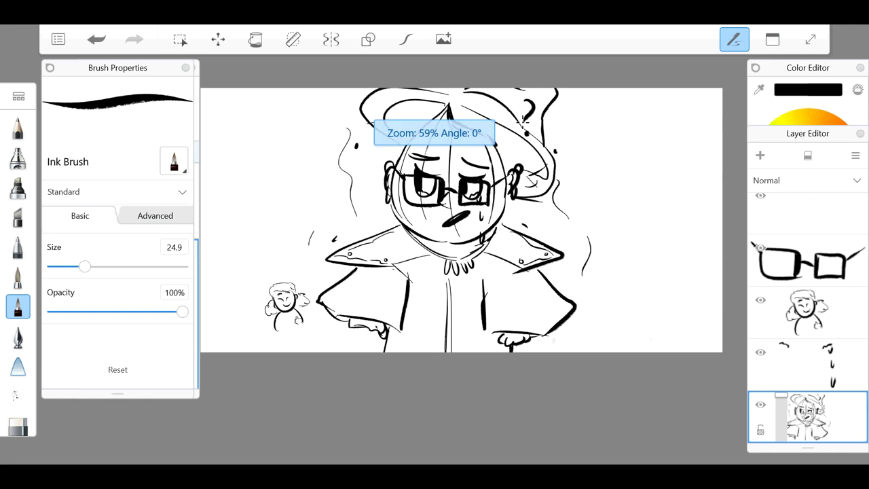
pyautogui.scroll(4, 522, 122)
pyautogui.moveTo(354, 376)
pyautogui.mouseDown()
pyautogui.moveTo(408, 344)
pyautogui.moveTo(364, 363)
pyautogui.moveTo(370, 352)
pyautogui.moveTo(394, 345)
pyautogui.moveTo(372, 368)
pyautogui.mouseUp()
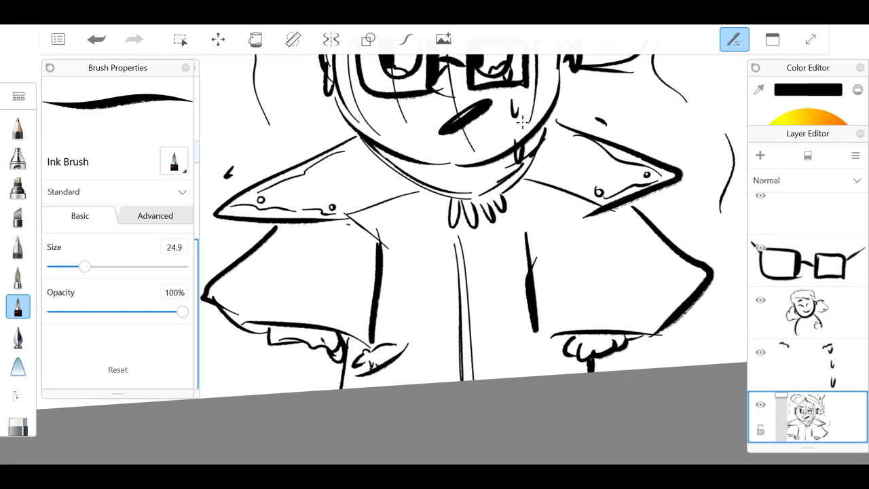
pyautogui.moveTo(359, 344); pyautogui.dragTo(353, 356)
pyautogui.moveTo(398, 336); pyautogui.dragTo(400, 354)
# - Ink spiky, twig-like strokes rising from the left and upper edges of the small hand shape at the left cuff
pyautogui.scroll(2, 523, 122)
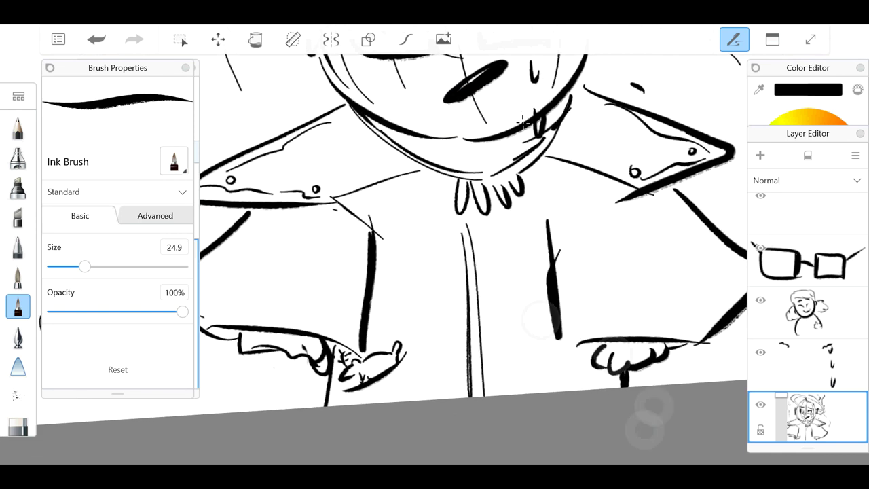
pyautogui.moveTo(359, 344)
pyautogui.mouseDown()
pyautogui.moveTo(352, 361)
pyautogui.moveTo(358, 341)
pyautogui.moveTo(369, 351)
pyautogui.moveTo(334, 339)
pyautogui.mouseUp()
pyautogui.moveTo(335, 333); pyautogui.dragTo(370, 353)
pyautogui.moveTo(375, 319)
pyautogui.mouseDown()
pyautogui.moveTo(368, 336)
pyautogui.moveTo(387, 326)
pyautogui.moveTo(370, 353)
pyautogui.moveTo(387, 353)
pyautogui.mouseUp()
pyautogui.moveTo(394, 299); pyautogui.dragTo(381, 312)
pyautogui.moveTo(392, 308)
pyautogui.mouseDown()
pyautogui.moveTo(402, 307)
pyautogui.moveTo(388, 337)
pyautogui.moveTo(396, 340)
pyautogui.moveTo(402, 316)
pyautogui.mouseUp()
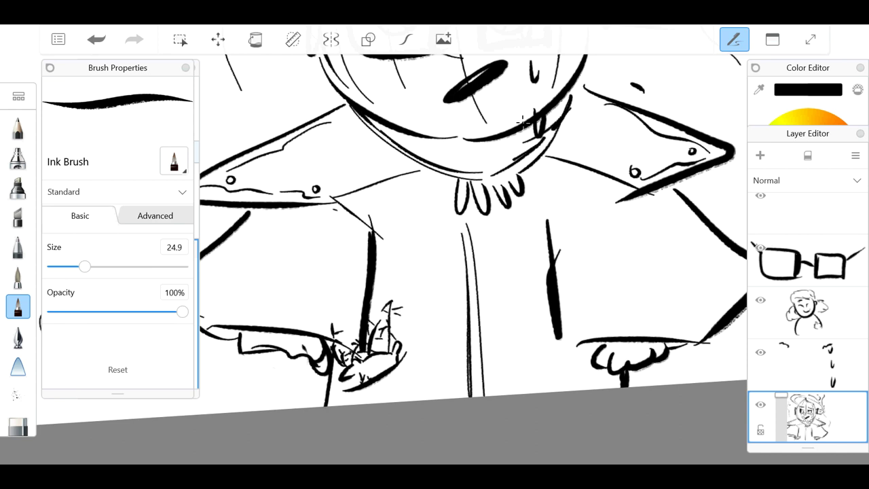
# - Add short prickly strokes around the right tip of the small hand shape at the left cuff
pyautogui.scroll(-1, 475, 210)
pyautogui.scroll(-3, 523, 122)
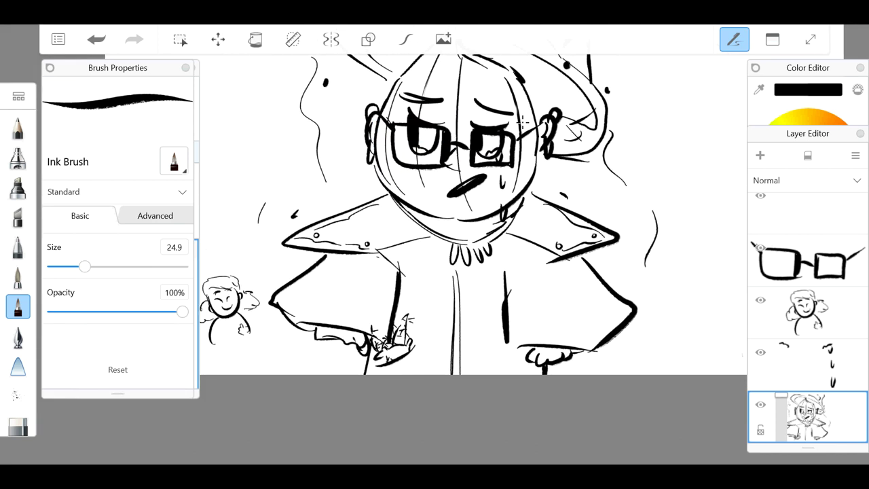
pyautogui.scroll(3, 522, 122)
pyautogui.moveTo(403, 357); pyautogui.dragTo(412, 350)
pyautogui.moveTo(409, 351)
pyautogui.mouseDown()
pyautogui.moveTo(414, 331)
pyautogui.moveTo(411, 342)
pyautogui.moveTo(423, 345)
pyautogui.mouseUp()
pyautogui.moveTo(413, 354); pyautogui.dragTo(420, 352)
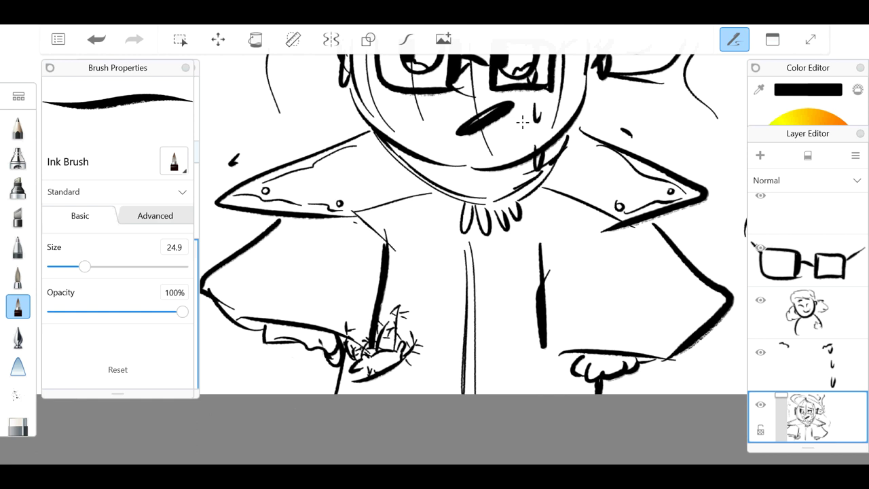
# - Ink curved fabric fold lines inside both wide sleeves of the main character
pyautogui.scroll(-5, 522, 122)
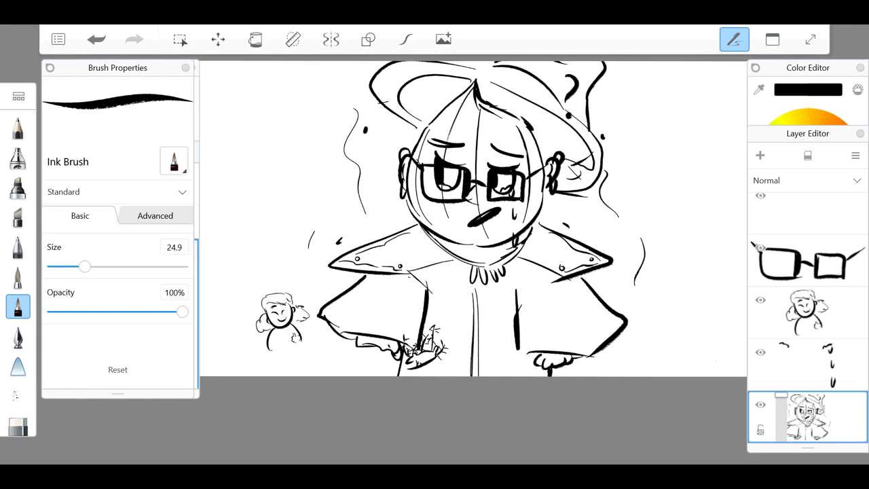
pyautogui.moveTo(473, 219); pyautogui.dragTo(464, 225)
pyautogui.moveTo(523, 324)
pyautogui.mouseDown()
pyautogui.moveTo(548, 356)
pyautogui.moveTo(589, 334)
pyautogui.mouseUp()
pyautogui.moveTo(569, 296); pyautogui.dragTo(581, 330)
pyautogui.moveTo(337, 330); pyautogui.dragTo(409, 316)
pyautogui.scroll(-1, 357, 365)
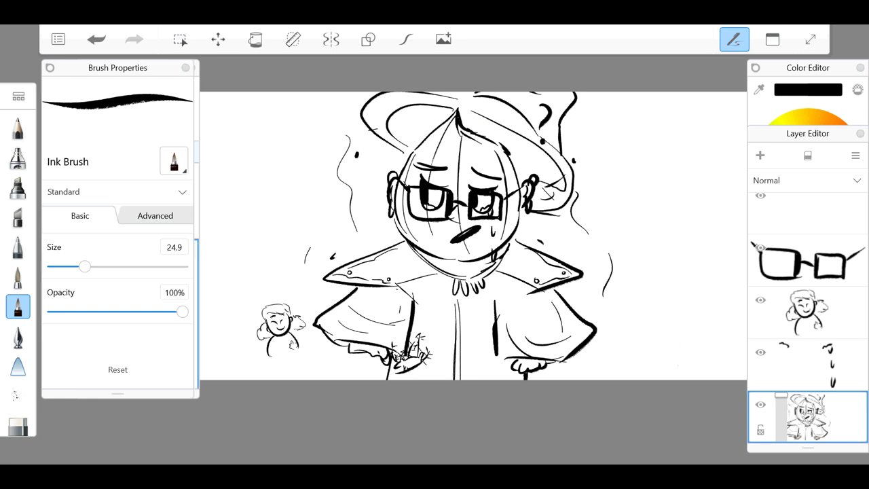
pyautogui.click(523, 474)
pyautogui.click(514, 121)
# - On the companion's layer, ink the rest of its body with arms, baggy trousers and two small boots
pyautogui.scroll(-1, 514, 121)
pyautogui.scroll(5, 514, 121)
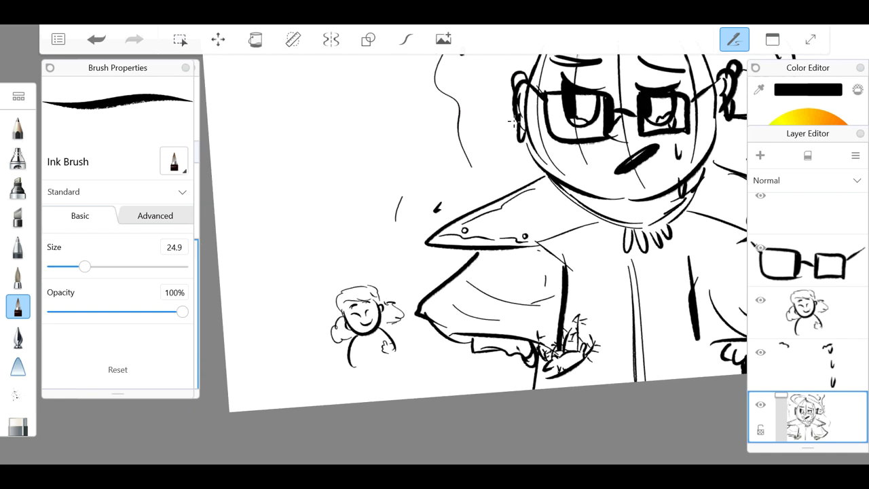
pyautogui.click(807, 312)
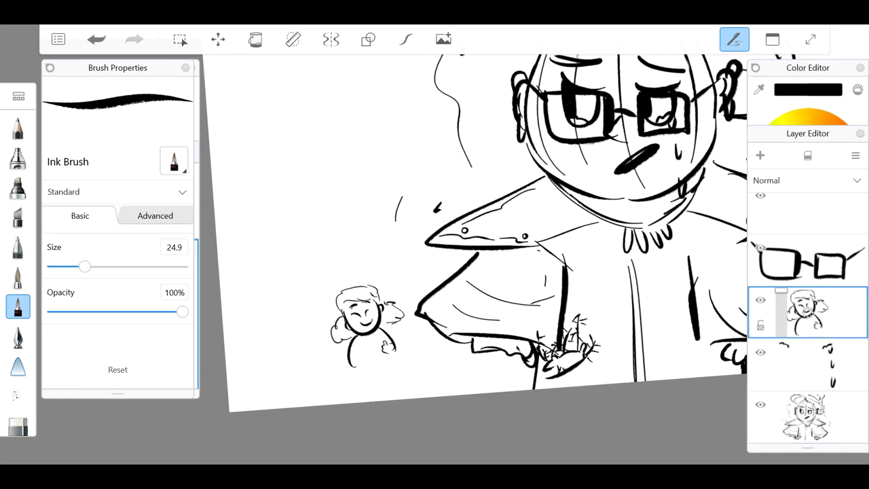
pyautogui.moveTo(354, 348); pyautogui.dragTo(354, 365)
pyautogui.moveTo(360, 374)
pyautogui.mouseDown()
pyautogui.moveTo(370, 386)
pyautogui.moveTo(398, 366)
pyautogui.moveTo(360, 396)
pyautogui.mouseUp()
pyautogui.moveTo(380, 379)
pyautogui.mouseDown()
pyautogui.moveTo(395, 391)
pyautogui.moveTo(400, 383)
pyautogui.mouseUp()
pyautogui.moveTo(397, 373); pyautogui.dragTo(398, 382)
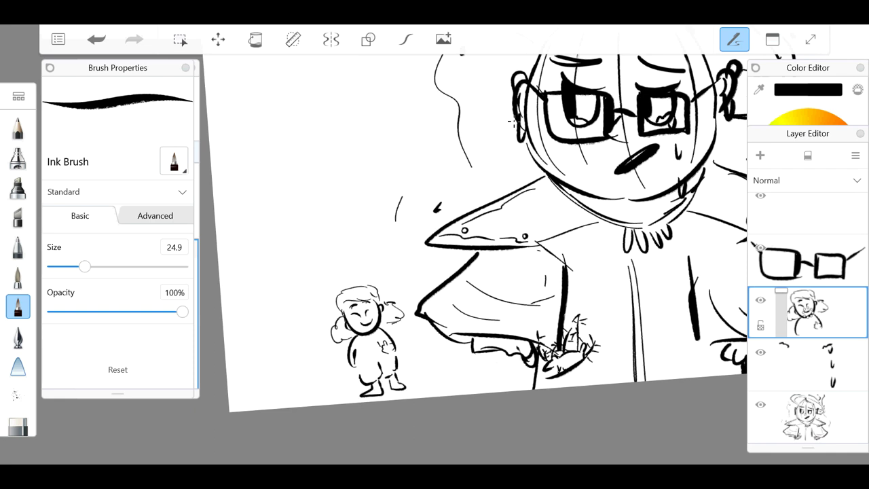
pyautogui.scroll(-3, 514, 121)
pyautogui.scroll(-2, 514, 121)
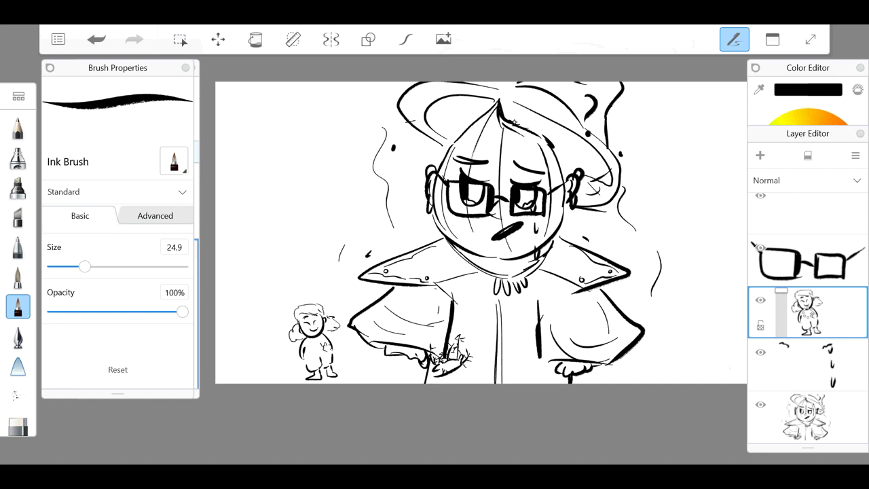
# - Merge the companion's layer into the tears layer below it
pyautogui.click(808, 365)
pyautogui.scroll(4, 514, 121)
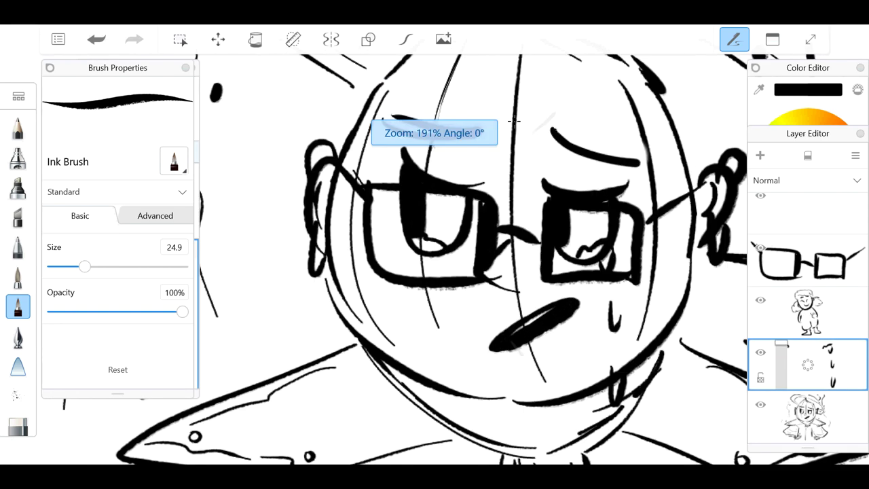
pyautogui.scroll(-5, 514, 120)
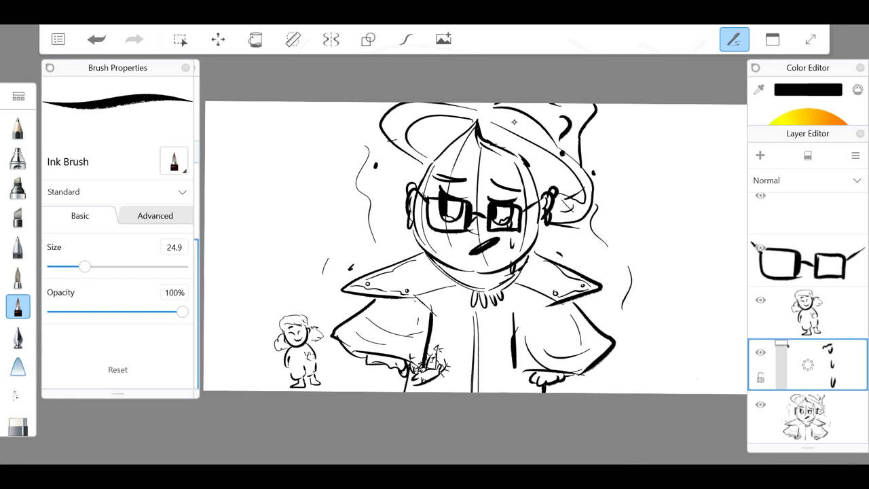
pyautogui.click(808, 312)
pyautogui.moveTo(808, 313); pyautogui.dragTo(808, 327)
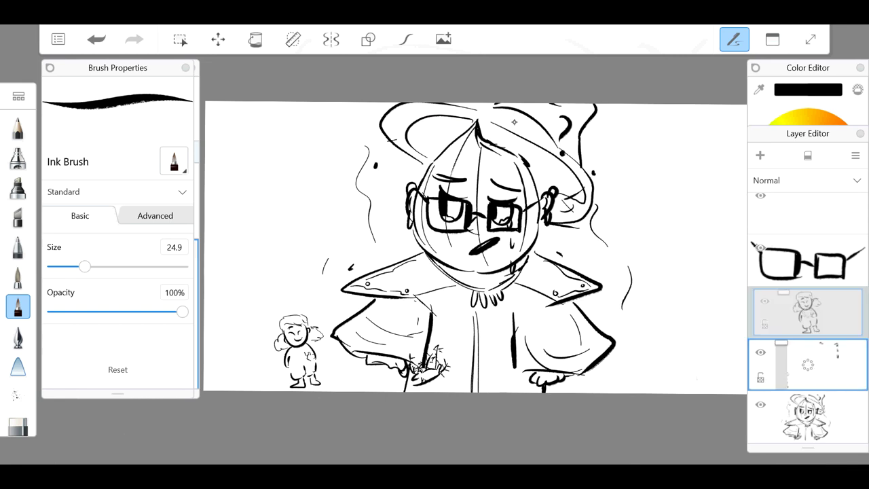
pyautogui.scroll(1, 514, 123)
# - Add a new layer and handwrite the caption "Knows how to read" with an arrow pointing toward the character's head
pyautogui.click(760, 156)
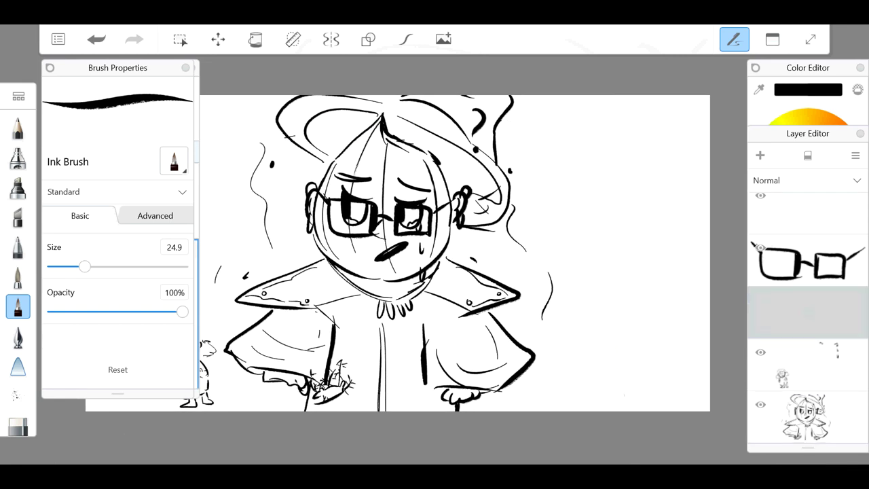
pyautogui.moveTo(548, 177)
pyautogui.mouseDown()
pyautogui.moveTo(564, 188)
pyautogui.moveTo(551, 190)
pyautogui.mouseUp()
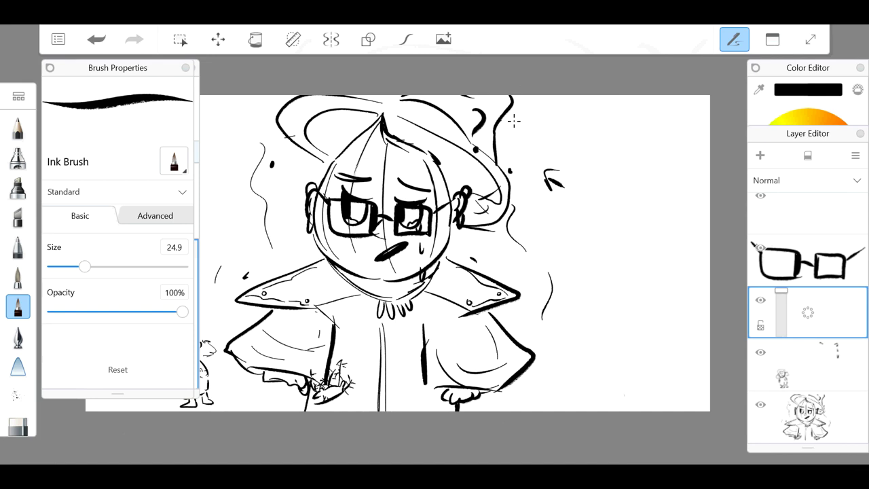
pyautogui.scroll(1, 515, 121)
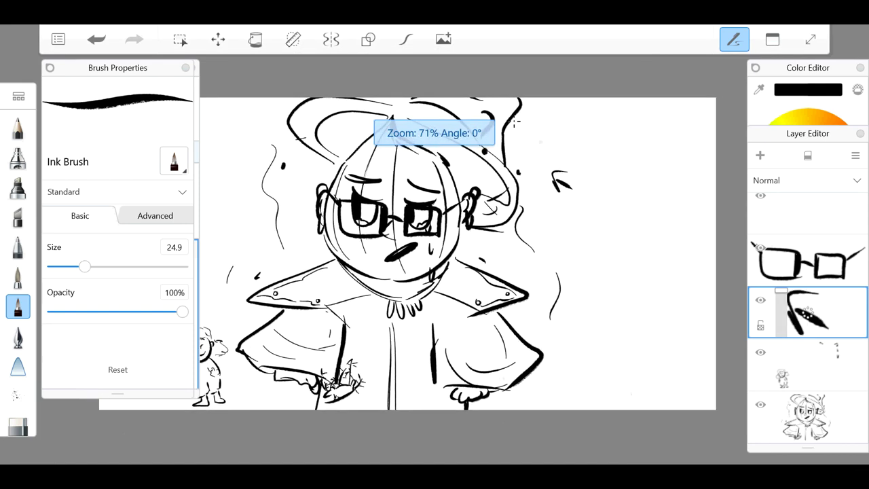
pyautogui.moveTo(581, 155); pyautogui.dragTo(577, 185)
pyautogui.moveTo(595, 162)
pyautogui.mouseDown()
pyautogui.moveTo(591, 187)
pyautogui.moveTo(641, 168)
pyautogui.mouseUp()
pyautogui.moveTo(589, 201)
pyautogui.mouseDown()
pyautogui.moveTo(589, 233)
pyautogui.moveTo(603, 233)
pyautogui.mouseUp()
pyautogui.moveTo(611, 219)
pyautogui.mouseDown()
pyautogui.moveTo(650, 202)
pyautogui.moveTo(649, 227)
pyautogui.mouseUp()
pyautogui.moveTo(645, 217); pyautogui.dragTo(663, 216)
pyautogui.moveTo(618, 240); pyautogui.dragTo(641, 251)
pyautogui.moveTo(652, 244); pyautogui.dragTo(668, 253)
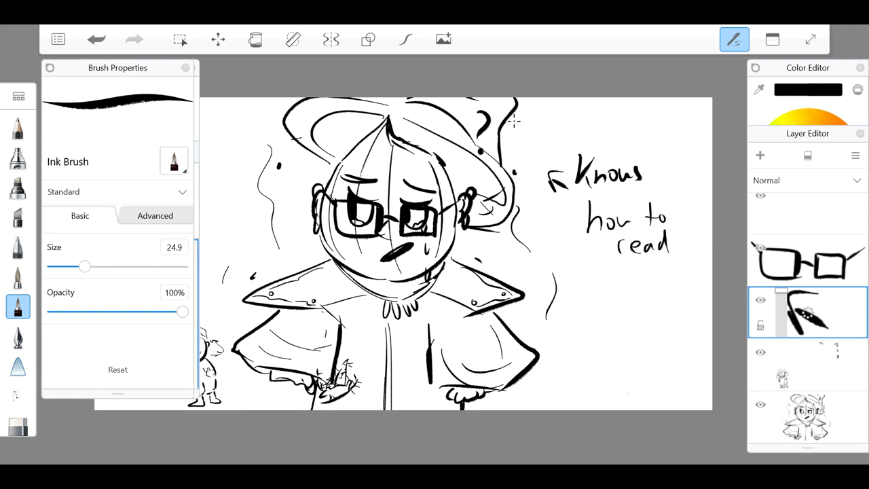
# - Scale the handwritten caption to 63% and rotate it 15° with the Transform tool
pyautogui.scroll(-3, 515, 121)
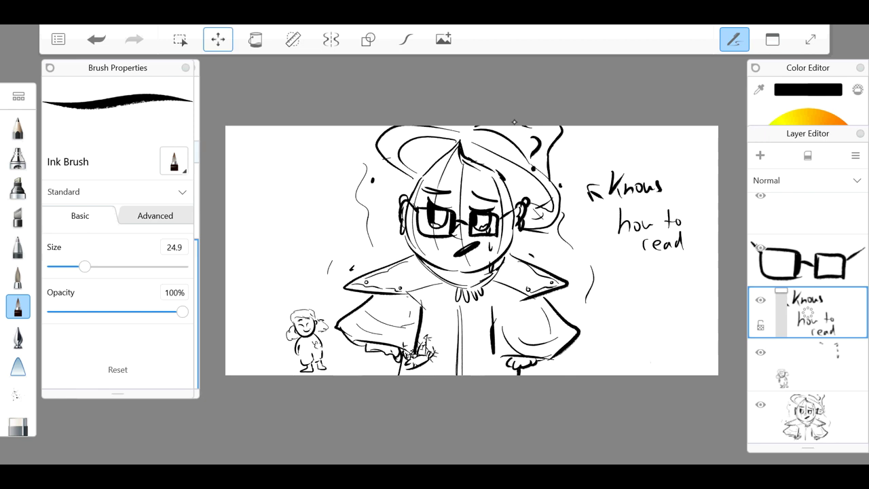
pyautogui.click(218, 40)
pyautogui.moveTo(683, 249); pyautogui.dragTo(658, 212)
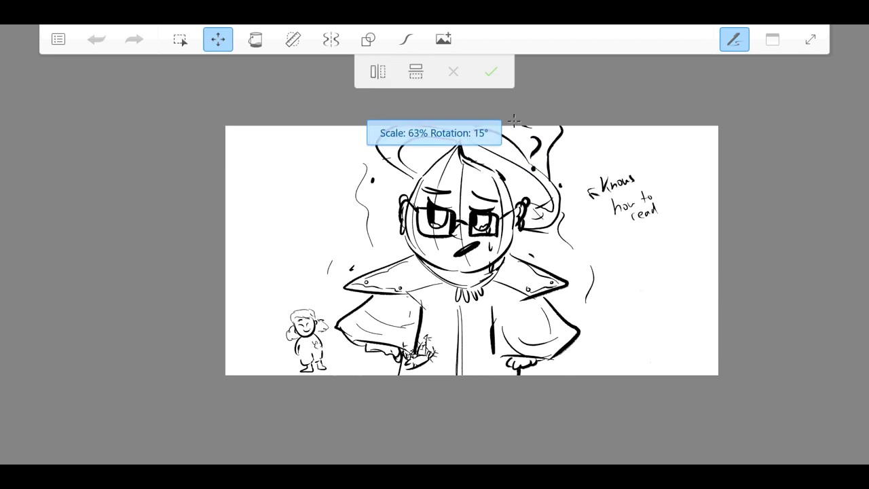
pyautogui.click(491, 71)
# - On the companion's layer, set the Ink Brush size to 6.4 and ink thin curved lines down one side of its face
pyautogui.scroll(5, 514, 121)
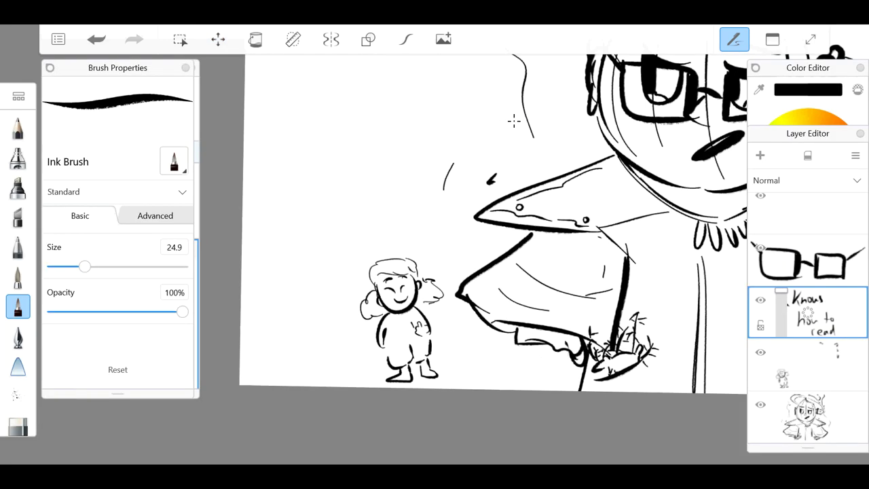
pyautogui.scroll(4, 514, 121)
pyautogui.click(808, 365)
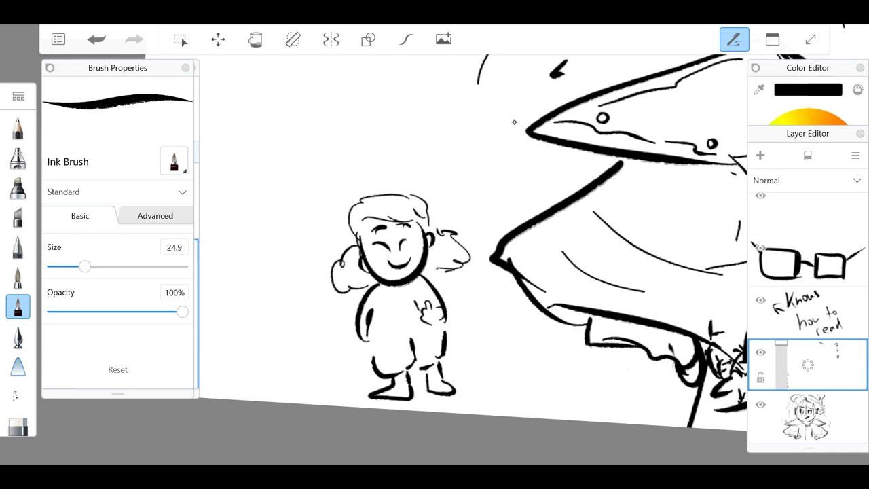
pyautogui.moveTo(85, 267); pyautogui.dragTo(62, 267)
pyautogui.moveTo(377, 292); pyautogui.dragTo(386, 305)
pyautogui.click(96, 39)
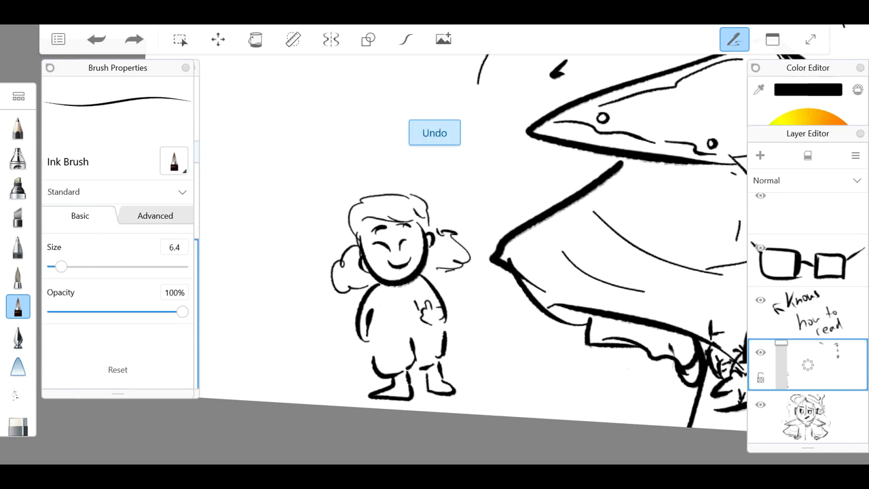
pyautogui.moveTo(391, 223); pyautogui.dragTo(398, 231)
pyautogui.moveTo(406, 228); pyautogui.dragTo(417, 244)
pyautogui.moveTo(403, 242)
pyautogui.mouseDown()
pyautogui.moveTo(399, 263)
pyautogui.moveTo(415, 272)
pyautogui.moveTo(421, 257)
pyautogui.mouseUp()
pyautogui.moveTo(420, 256); pyautogui.dragTo(401, 279)
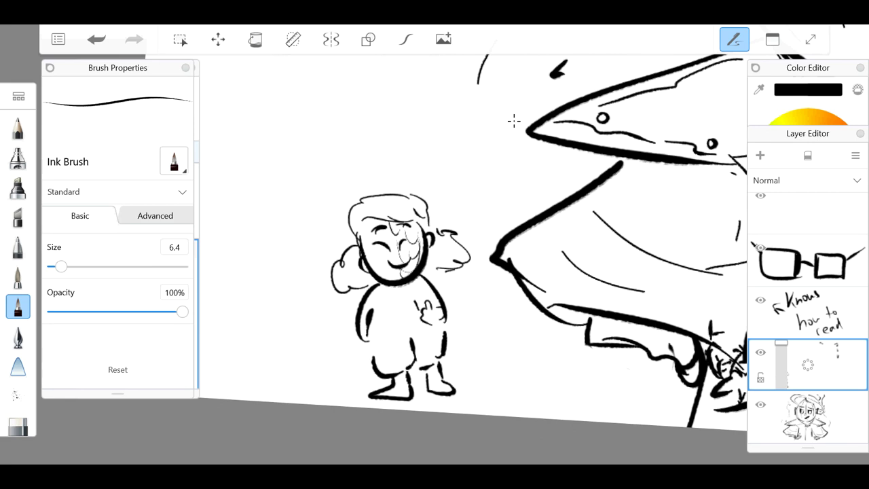
# - Ink thin crossing strokes over the companion's eyes and further fine detail lines around its face
pyautogui.moveTo(388, 224); pyautogui.dragTo(401, 264)
pyautogui.scroll(-5, 514, 121)
pyautogui.scroll(5, 514, 121)
pyautogui.scroll(-5, 514, 120)
pyautogui.scroll(5, 514, 121)
pyautogui.moveTo(419, 231); pyautogui.dragTo(444, 256)
pyautogui.moveTo(471, 220)
pyautogui.mouseDown()
pyautogui.moveTo(461, 243)
pyautogui.moveTo(478, 242)
pyautogui.mouseUp()
pyautogui.scroll(-5, 514, 121)
pyautogui.scroll(-5, 514, 121)
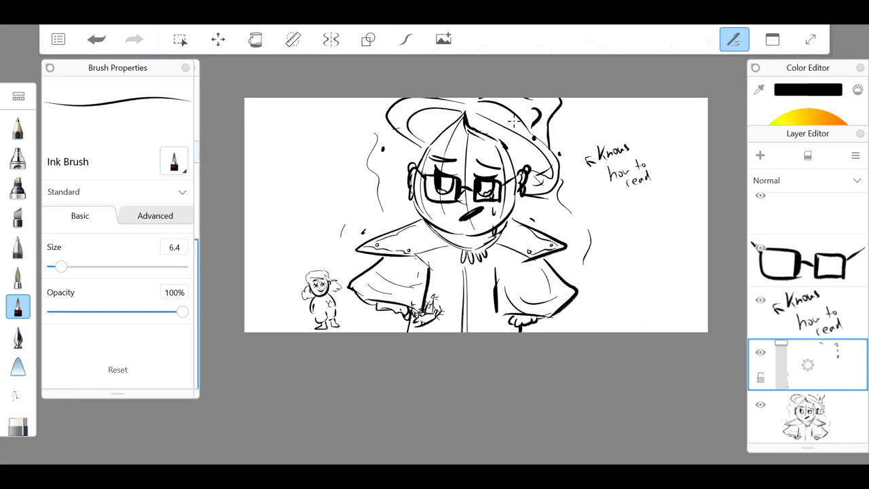
pyautogui.scroll(1, 514, 121)
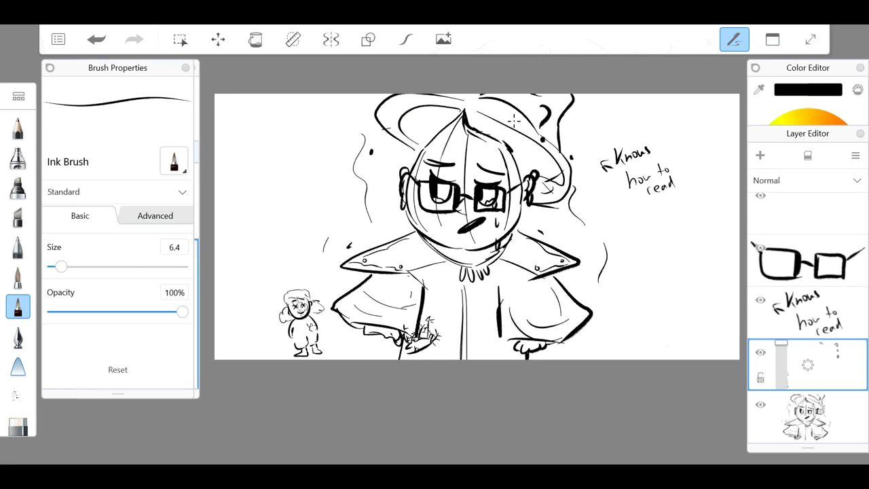
# - Hide the topmost layer and add a new empty layer directly above the companion and tears layer
pyautogui.click(808, 260)
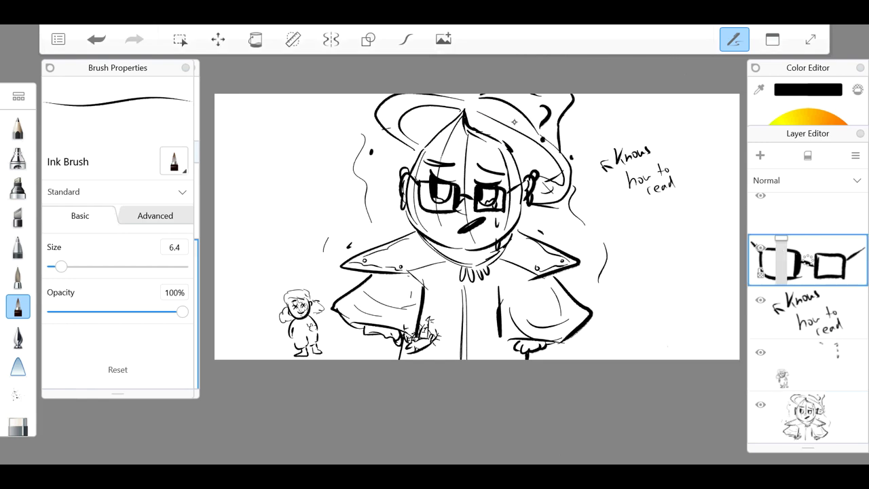
pyautogui.scroll(4, 514, 121)
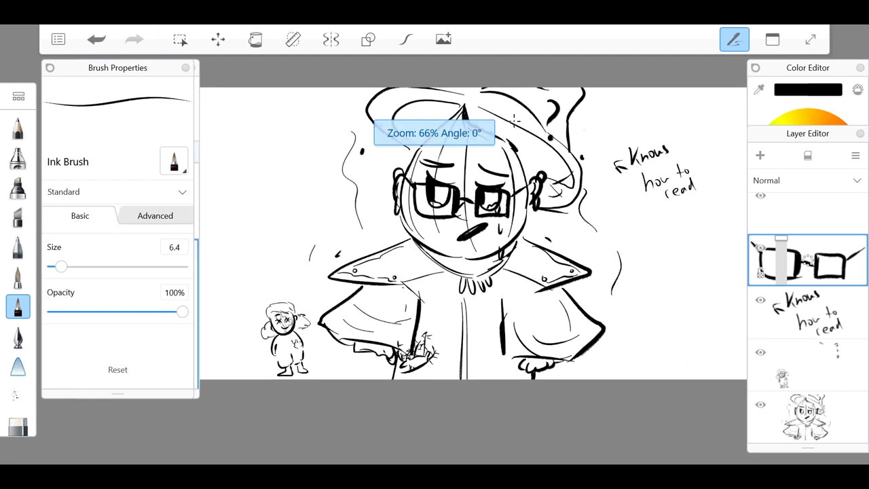
pyautogui.scroll(-3, 514, 121)
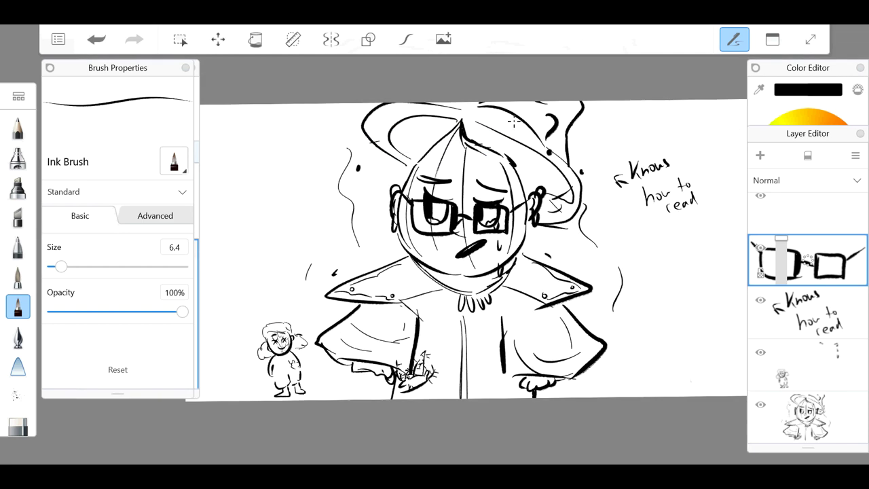
pyautogui.click(809, 365)
pyautogui.click(760, 196)
pyautogui.click(761, 156)
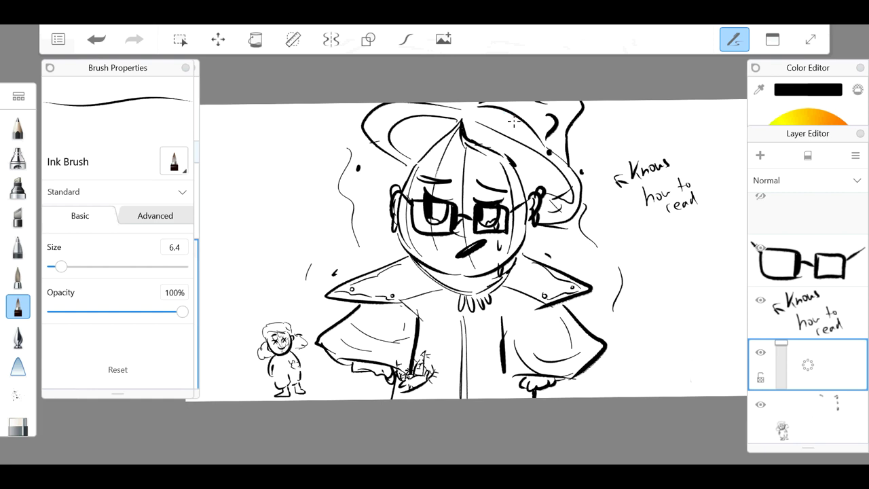
# - Set the Ink Brush size to 11.2
pyautogui.scroll(2, 510, 119)
pyautogui.scroll(1, 514, 121)
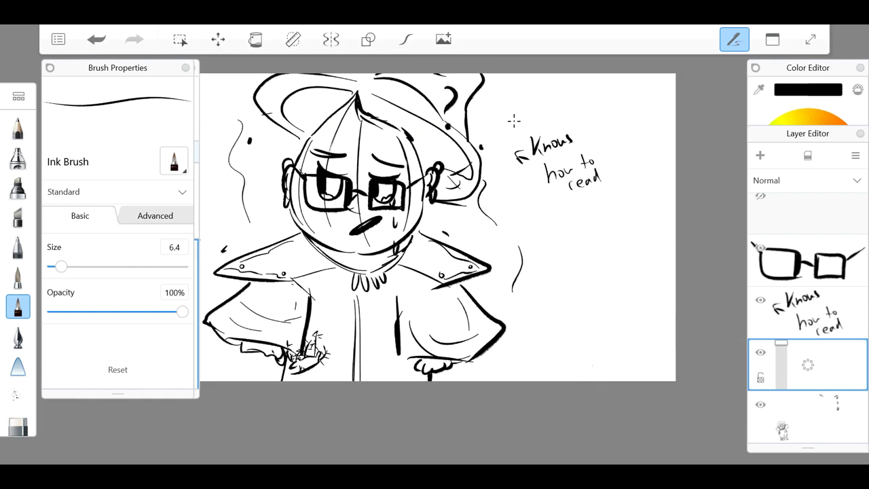
pyautogui.press(']')
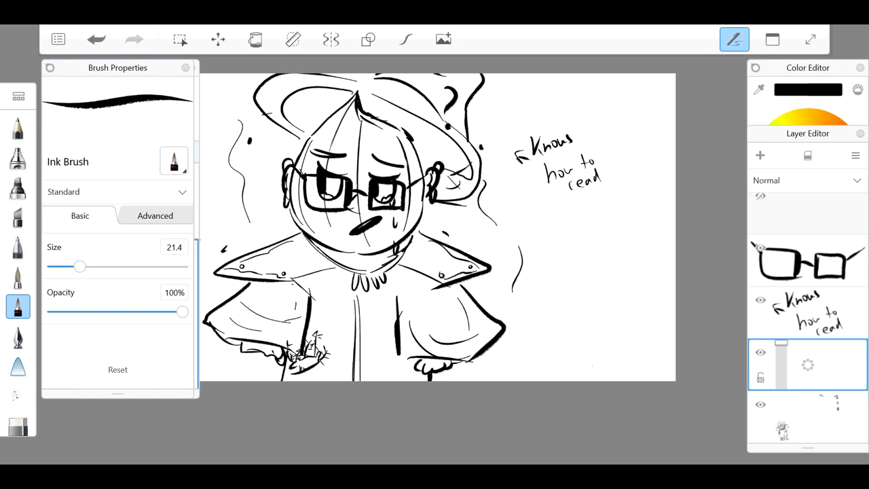
pyautogui.press('[')
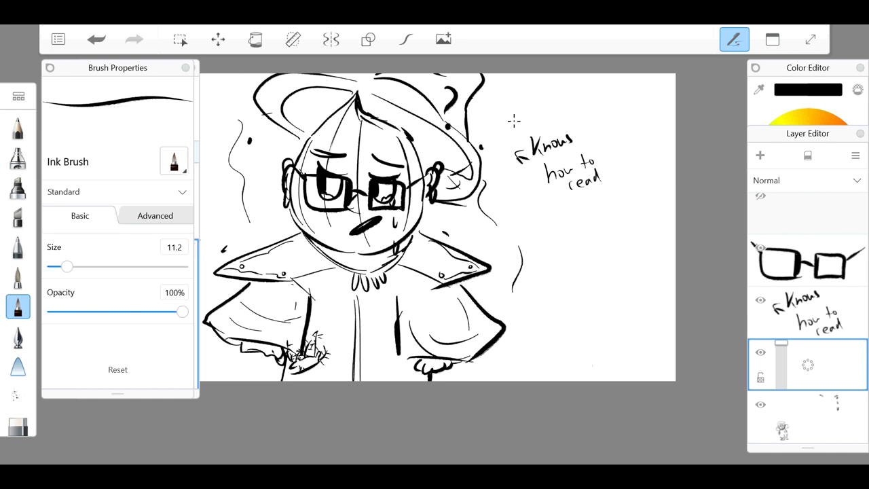
pyautogui.scroll(-2, 514, 121)
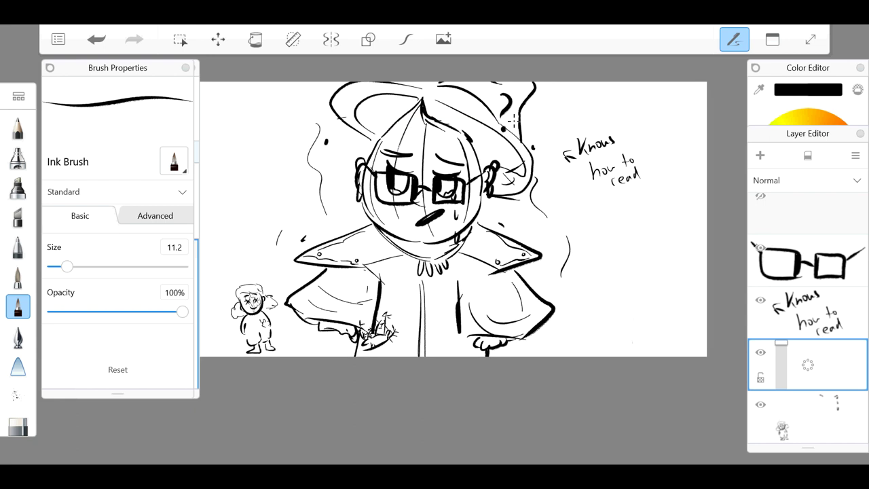
# - Sketch a new character's face outline and ears in the empty area below the handwritten caption
pyautogui.scroll(3, 515, 121)
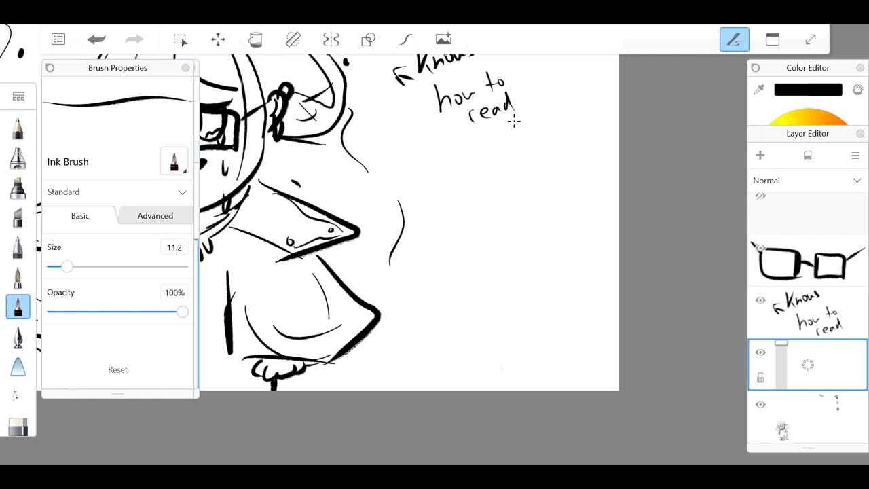
pyautogui.moveTo(511, 223)
pyautogui.mouseDown()
pyautogui.moveTo(517, 268)
pyautogui.moveTo(531, 280)
pyautogui.moveTo(562, 239)
pyautogui.moveTo(558, 257)
pyautogui.mouseUp()
pyautogui.moveTo(565, 231); pyautogui.dragTo(563, 241)
pyautogui.moveTo(507, 237); pyautogui.dragTo(503, 259)
pyautogui.moveTo(566, 243); pyautogui.dragTo(561, 258)
pyautogui.moveTo(570, 246); pyautogui.dragTo(557, 260)
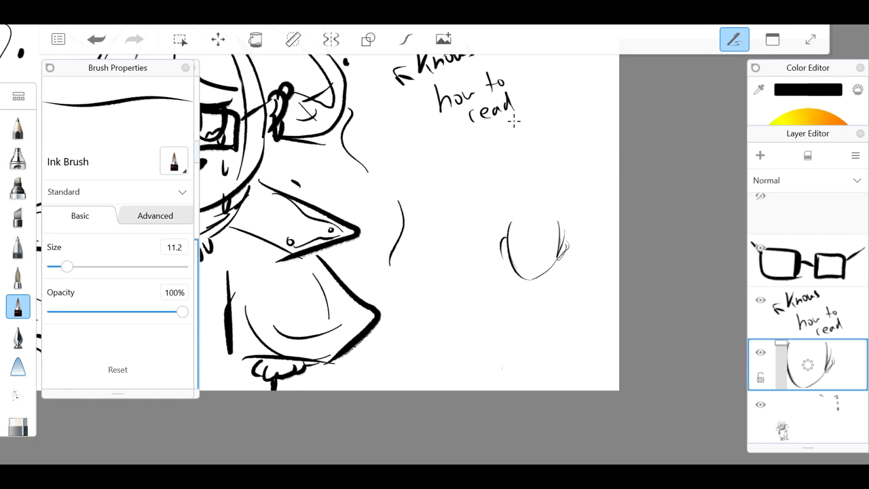
# - Ink the new character's swept fringe, wavy side locks and loose hair falling behind both sides of the face
pyautogui.scroll(3, 514, 121)
pyautogui.moveTo(497, 183); pyautogui.dragTo(550, 242)
pyautogui.moveTo(496, 197); pyautogui.dragTo(472, 228)
pyautogui.moveTo(470, 221)
pyautogui.mouseDown()
pyautogui.moveTo(459, 284)
pyautogui.moveTo(473, 317)
pyautogui.mouseUp()
pyautogui.moveTo(558, 256)
pyautogui.mouseDown()
pyautogui.moveTo(583, 319)
pyautogui.moveTo(575, 334)
pyautogui.mouseUp()
pyautogui.moveTo(558, 292); pyautogui.dragTo(576, 342)
pyautogui.moveTo(459, 213)
pyautogui.mouseDown()
pyautogui.moveTo(487, 175)
pyautogui.moveTo(561, 197)
pyautogui.moveTo(576, 256)
pyautogui.mouseUp()
# - Ink a knotted necktie under the new character's chin and curved shoulder lines on both sides
pyautogui.scroll(1, 514, 121)
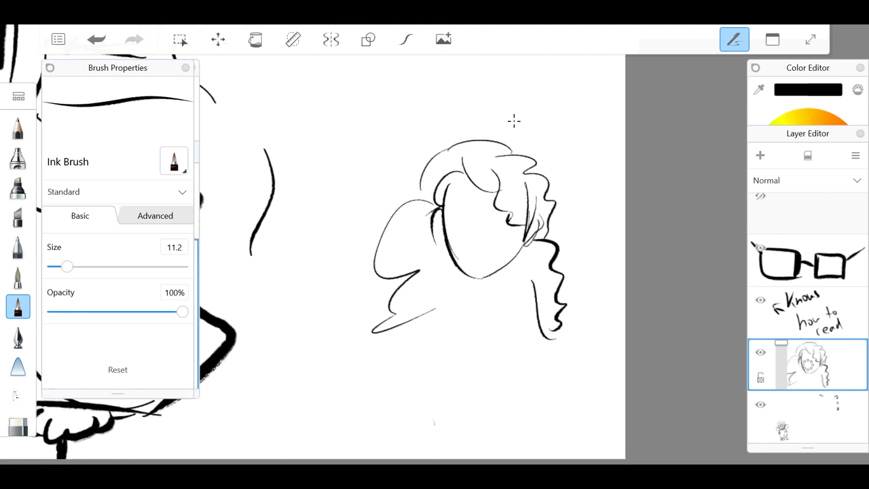
pyautogui.moveTo(464, 276)
pyautogui.mouseDown()
pyautogui.moveTo(466, 295)
pyautogui.moveTo(491, 292)
pyautogui.mouseUp()
pyautogui.moveTo(486, 280)
pyautogui.mouseDown()
pyautogui.moveTo(489, 293)
pyautogui.moveTo(450, 348)
pyautogui.moveTo(460, 359)
pyautogui.moveTo(472, 341)
pyautogui.mouseUp()
pyautogui.moveTo(474, 275); pyautogui.dragTo(479, 350)
pyautogui.scroll(1, 514, 121)
pyautogui.moveTo(456, 253); pyautogui.dragTo(419, 292)
pyautogui.moveTo(498, 245)
pyautogui.mouseDown()
pyautogui.moveTo(533, 279)
pyautogui.moveTo(527, 273)
pyautogui.mouseUp()
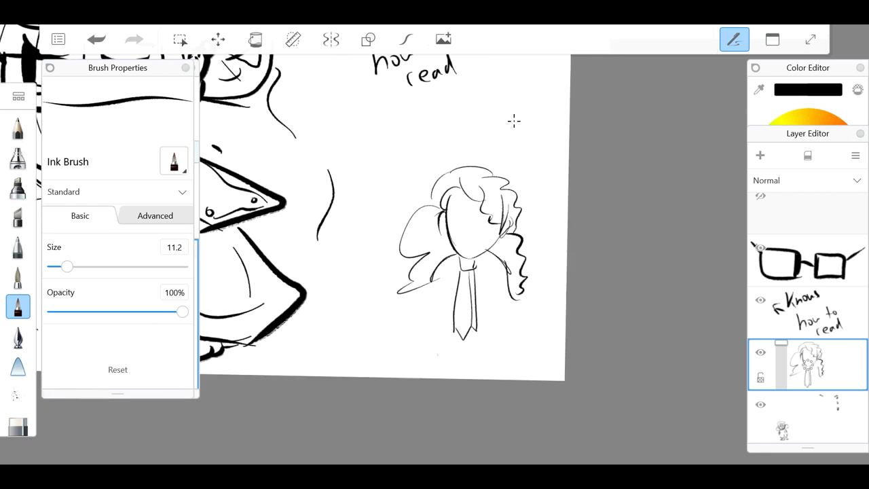
pyautogui.moveTo(415, 296); pyautogui.dragTo(393, 362)
pyautogui.moveTo(519, 307); pyautogui.dragTo(537, 360)
pyautogui.hotkey('ctrl', 'z')
pyautogui.hotkey('ctrl', 'z')
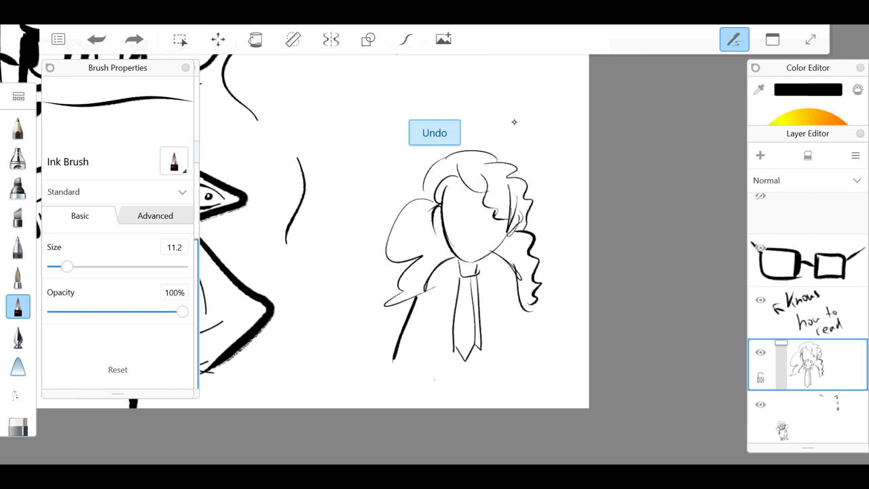
# - Ink the new character's face with thick slanted eyebrows, narrowed eyes, a small nose and a smirk
pyautogui.moveTo(455, 203)
pyautogui.mouseDown()
pyautogui.moveTo(467, 213)
pyautogui.moveTo(498, 204)
pyautogui.moveTo(458, 225)
pyautogui.moveTo(494, 217)
pyautogui.moveTo(486, 238)
pyautogui.mouseUp()
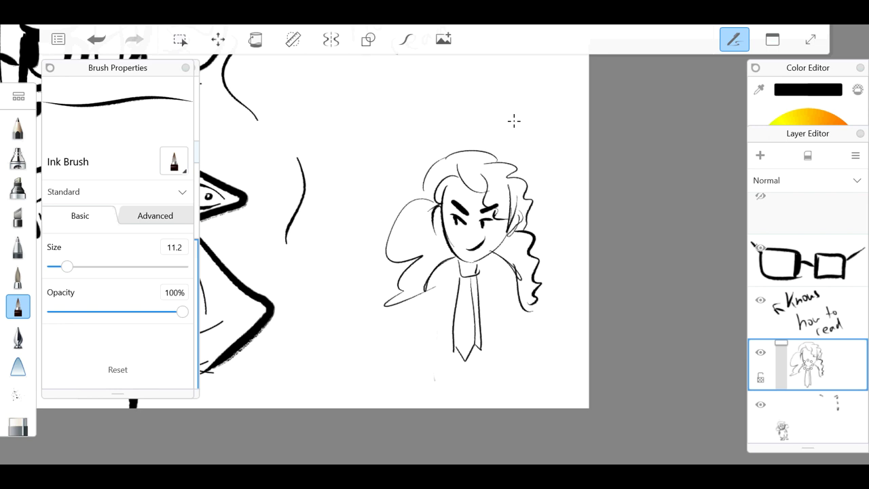
pyautogui.scroll(-2, 514, 120)
pyautogui.scroll(2, 514, 121)
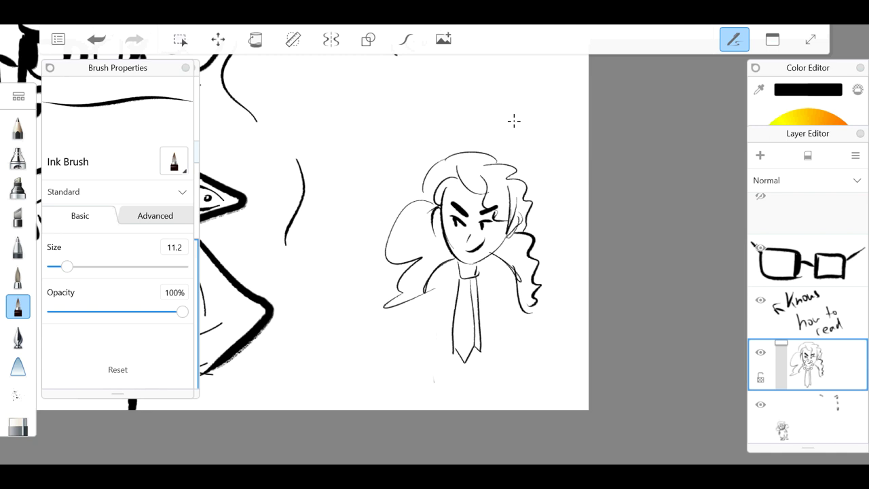
pyautogui.moveTo(386, 276); pyautogui.dragTo(424, 351)
pyautogui.moveTo(435, 285); pyautogui.dragTo(429, 345)
pyautogui.moveTo(434, 300); pyautogui.dragTo(434, 328)
pyautogui.hotkey('ctrl', 'z')
pyautogui.hotkey('ctrl', 'z')
pyautogui.hotkey('ctrl', 'z')
# - Ink the new character's bent, raised arm ending in a clenched fist beside the head
pyautogui.moveTo(403, 265); pyautogui.dragTo(446, 323)
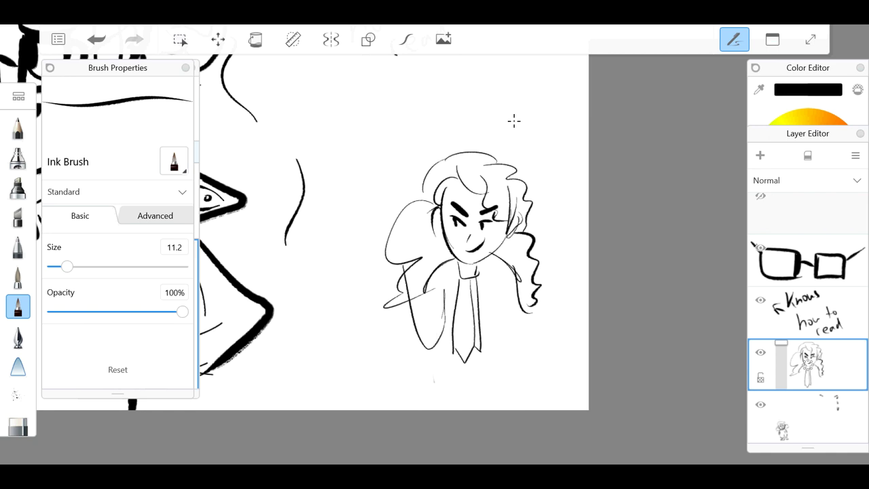
pyautogui.moveTo(400, 264)
pyautogui.mouseDown()
pyautogui.moveTo(407, 250)
pyautogui.moveTo(418, 252)
pyautogui.moveTo(436, 295)
pyautogui.moveTo(451, 304)
pyautogui.mouseUp()
pyautogui.moveTo(398, 254)
pyautogui.mouseDown()
pyautogui.moveTo(423, 243)
pyautogui.moveTo(428, 260)
pyautogui.mouseUp()
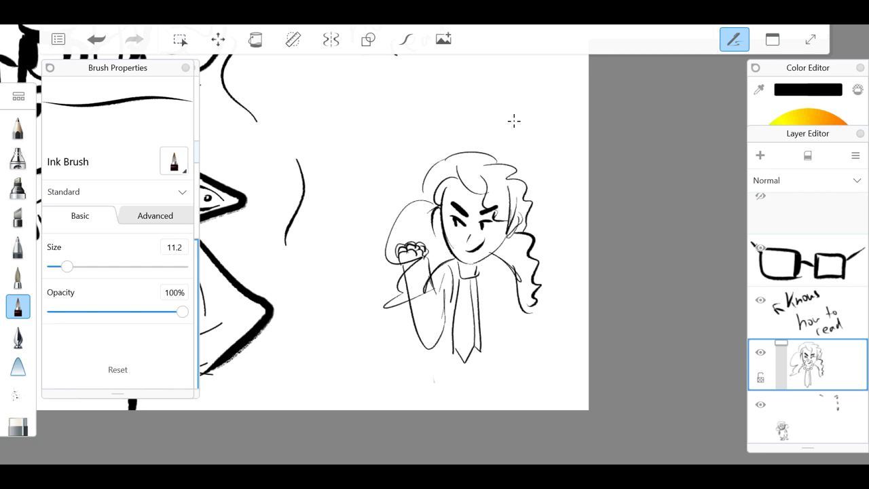
pyautogui.hotkey('alt', 'Tab')
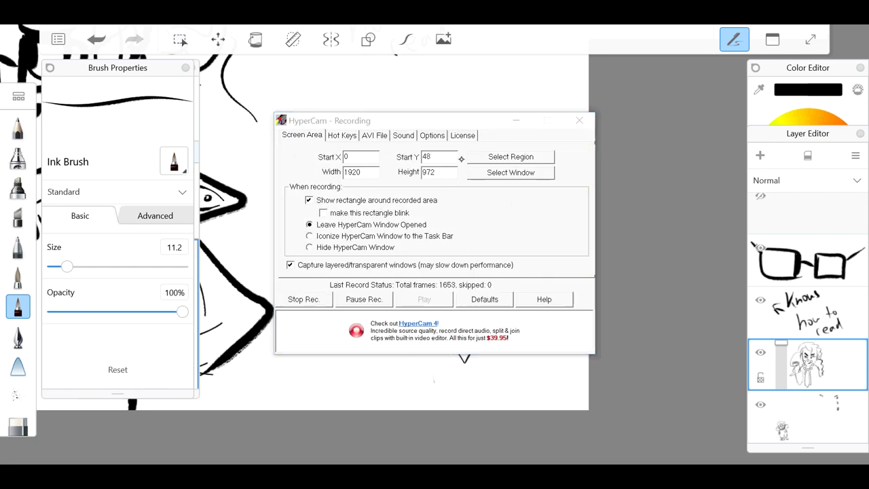
pyautogui.click(517, 123)
# - Ink the new character's torso side and lowered arm, with the hand gripping a long sword that reaches the canvas edge
pyautogui.moveTo(516, 278)
pyautogui.mouseDown()
pyautogui.moveTo(520, 381)
pyautogui.moveTo(523, 348)
pyautogui.mouseUp()
pyautogui.moveTo(482, 265)
pyautogui.mouseDown()
pyautogui.moveTo(504, 362)
pyautogui.moveTo(452, 312)
pyautogui.moveTo(444, 364)
pyautogui.mouseUp()
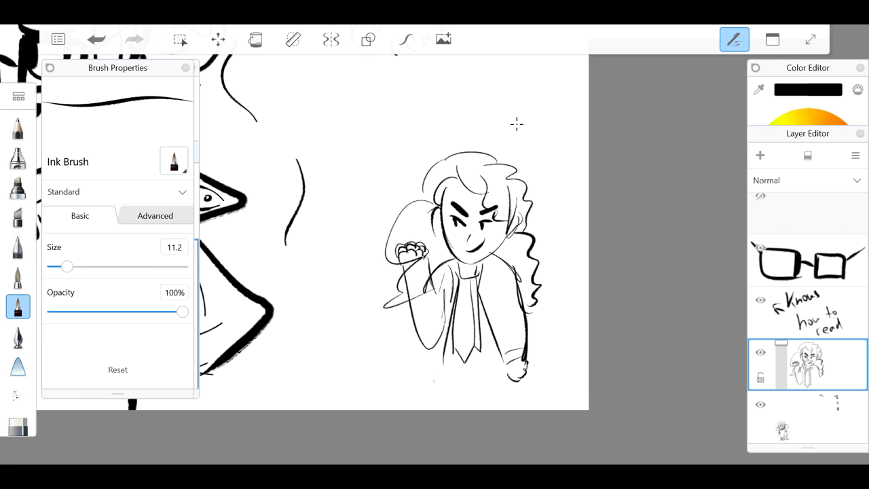
pyautogui.moveTo(513, 374)
pyautogui.mouseDown()
pyautogui.moveTo(488, 394)
pyautogui.moveTo(589, 340)
pyautogui.mouseUp()
pyautogui.moveTo(527, 371); pyautogui.dragTo(588, 359)
pyautogui.moveTo(530, 367); pyautogui.dragTo(574, 357)
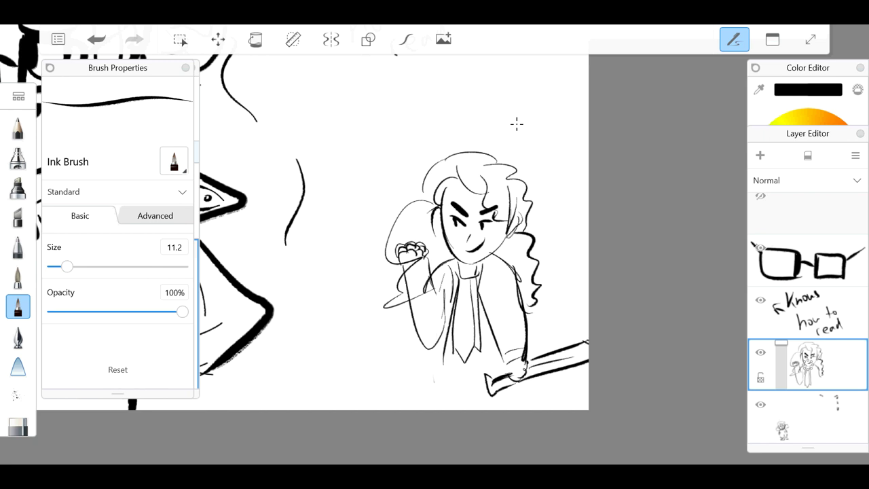
pyautogui.scroll(-2, 517, 124)
pyautogui.scroll(5, 517, 125)
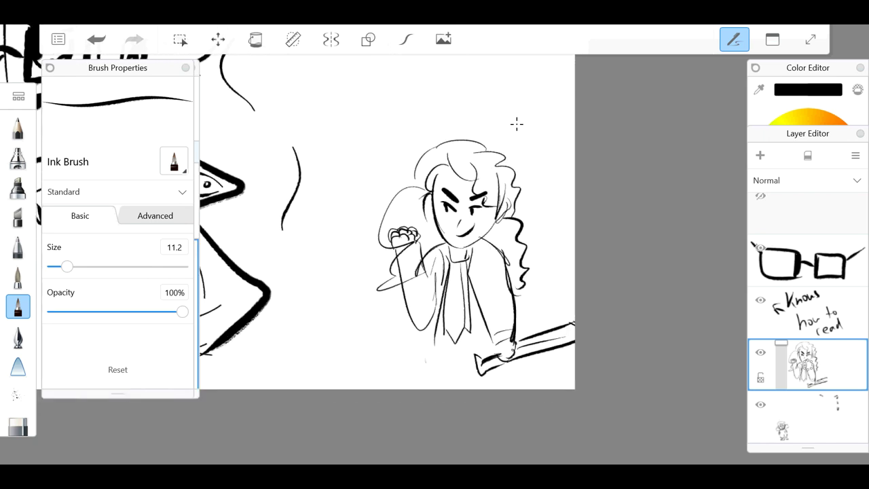
pyautogui.moveTo(435, 391)
pyautogui.mouseDown()
pyautogui.moveTo(446, 408)
pyautogui.moveTo(453, 381)
pyautogui.mouseUp()
pyautogui.scroll(-2, 517, 124)
pyautogui.scroll(1, 517, 123)
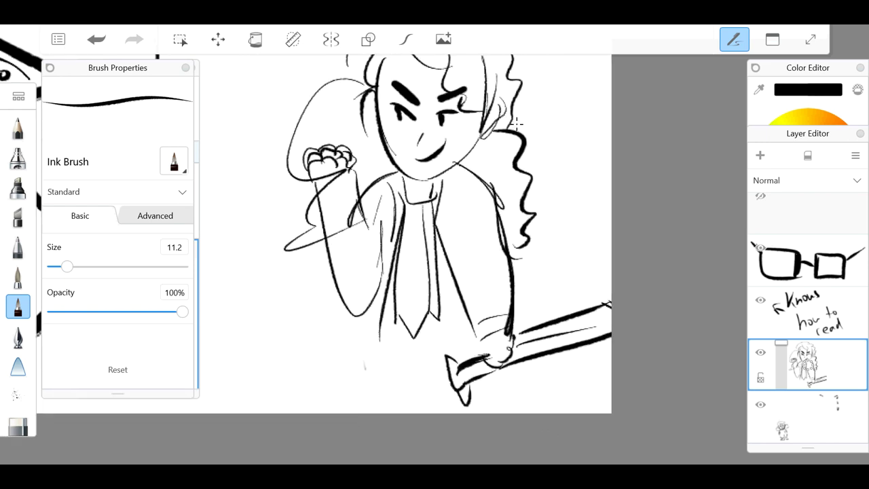
pyautogui.hotkey('ctrl', 'z')
# - Ink the new character's coat side and leg lines down to the lower canvas edge
pyautogui.moveTo(378, 345); pyautogui.dragTo(349, 401)
pyautogui.moveTo(341, 311); pyautogui.dragTo(329, 413)
pyautogui.moveTo(341, 349); pyautogui.dragTo(333, 386)
pyautogui.moveTo(439, 321)
pyautogui.mouseDown()
pyautogui.moveTo(474, 358)
pyautogui.moveTo(464, 350)
pyautogui.moveTo(416, 413)
pyautogui.mouseUp()
pyautogui.moveTo(417, 364); pyautogui.dragTo(421, 413)
pyautogui.scroll(-5, 517, 124)
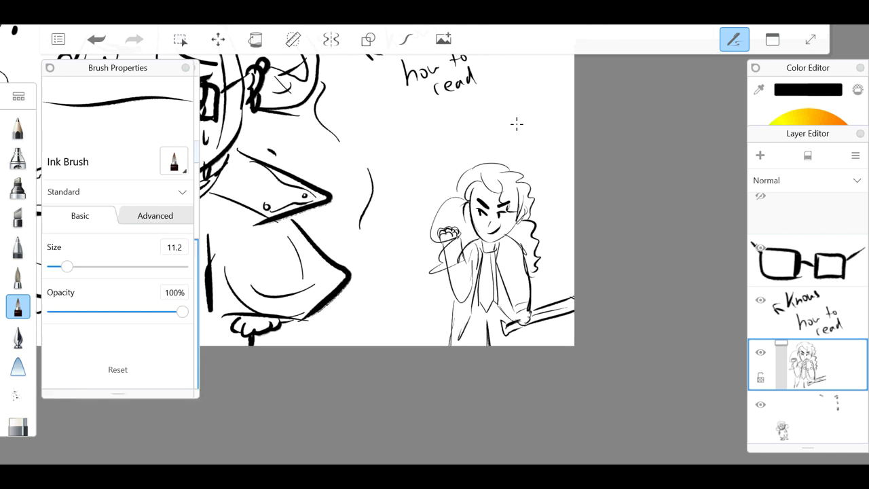
# - On the main character's layer, ink thin bags under both eyes and curved wrinkles across the forehead
pyautogui.scroll(5, 517, 125)
pyautogui.scroll(3, 517, 124)
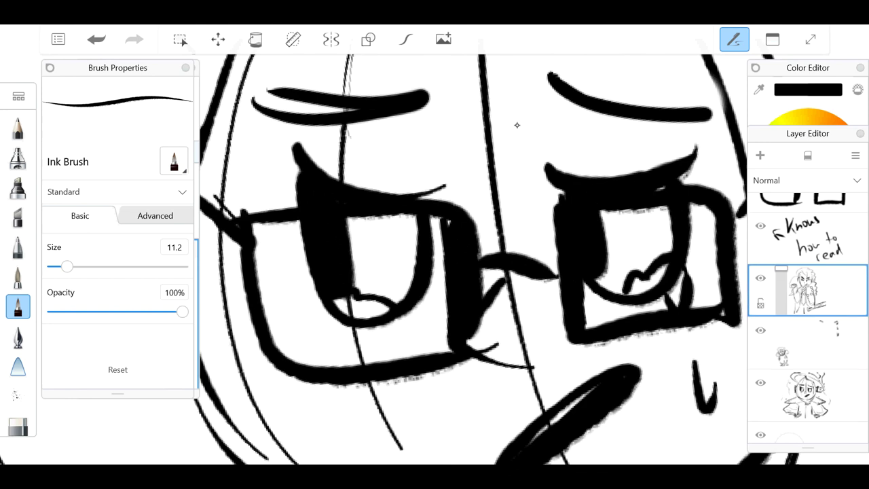
pyautogui.moveTo(441, 307); pyautogui.dragTo(345, 362)
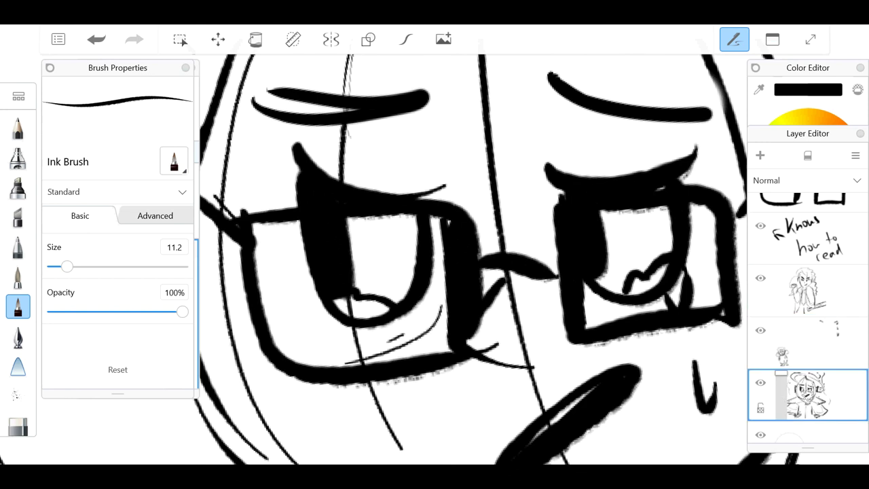
pyautogui.scroll(-2, 516, 124)
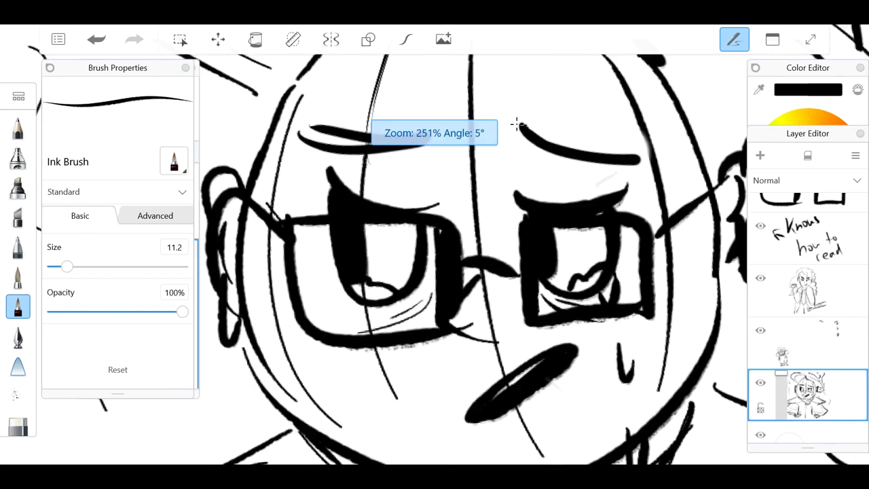
pyautogui.scroll(-2, 516, 124)
pyautogui.moveTo(454, 136); pyautogui.dragTo(541, 161)
pyautogui.moveTo(458, 98)
pyautogui.mouseDown()
pyautogui.moveTo(522, 108)
pyautogui.moveTo(549, 143)
pyautogui.mouseUp()
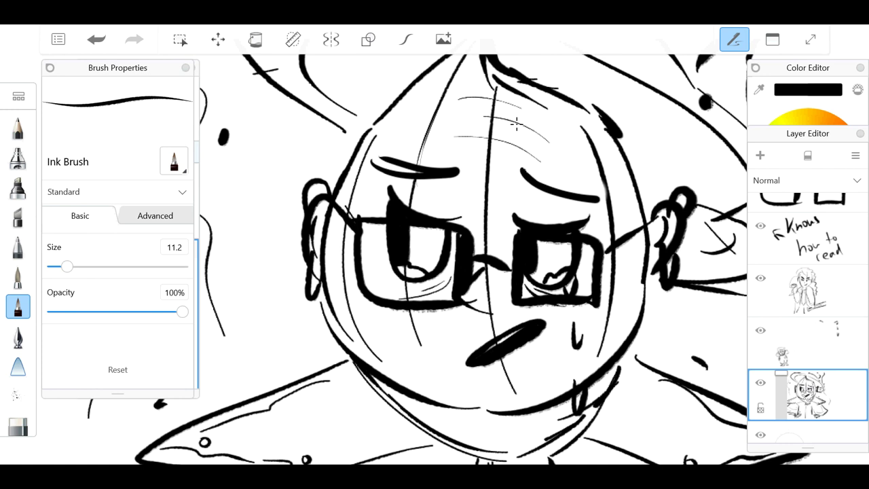
# - Ink thin lines on the main character's cheeks on both sides of the face below the glasses
pyautogui.scroll(-5, 516, 124)
pyautogui.scroll(1, 517, 123)
pyautogui.moveTo(519, 272); pyautogui.dragTo(530, 267)
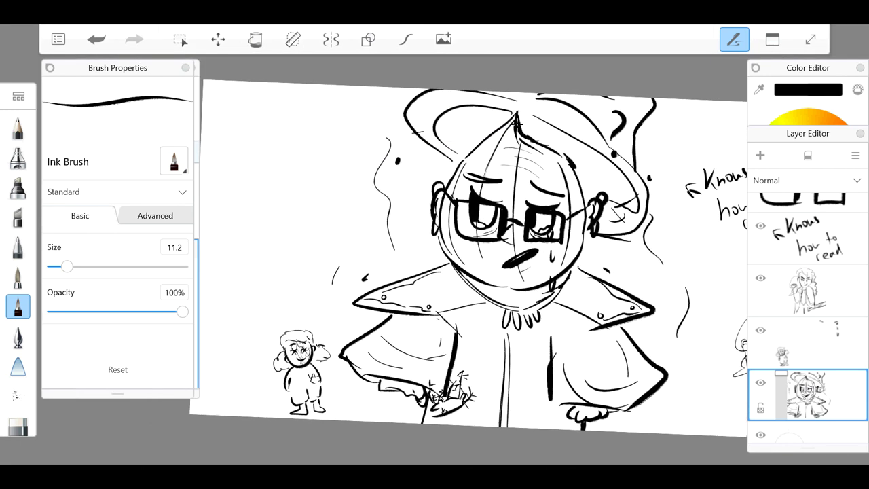
pyautogui.moveTo(468, 240); pyautogui.dragTo(477, 266)
pyautogui.moveTo(567, 240); pyautogui.dragTo(557, 264)
pyautogui.scroll(-1, 518, 124)
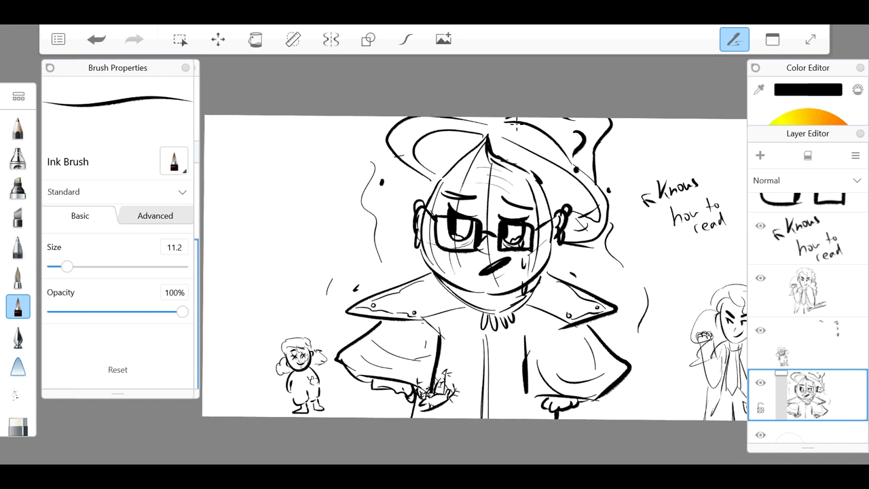
pyautogui.scroll(1, 518, 124)
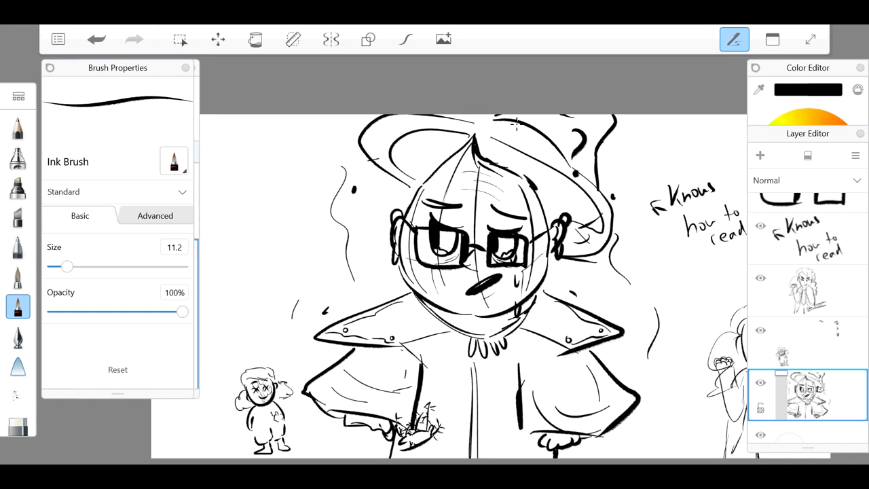
# - Ink small curly hair tufts above both of the main character's ears
pyautogui.scroll(1, 517, 124)
pyautogui.moveTo(415, 189); pyautogui.dragTo(389, 204)
pyautogui.moveTo(398, 204); pyautogui.dragTo(385, 235)
pyautogui.moveTo(585, 192); pyautogui.dragTo(611, 234)
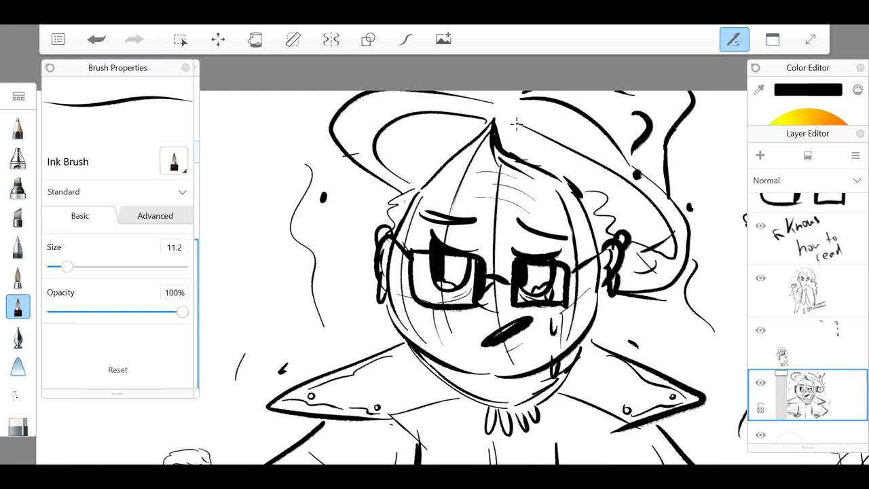
pyautogui.scroll(-5, 516, 124)
pyautogui.scroll(2, 517, 123)
pyautogui.scroll(-1, 517, 124)
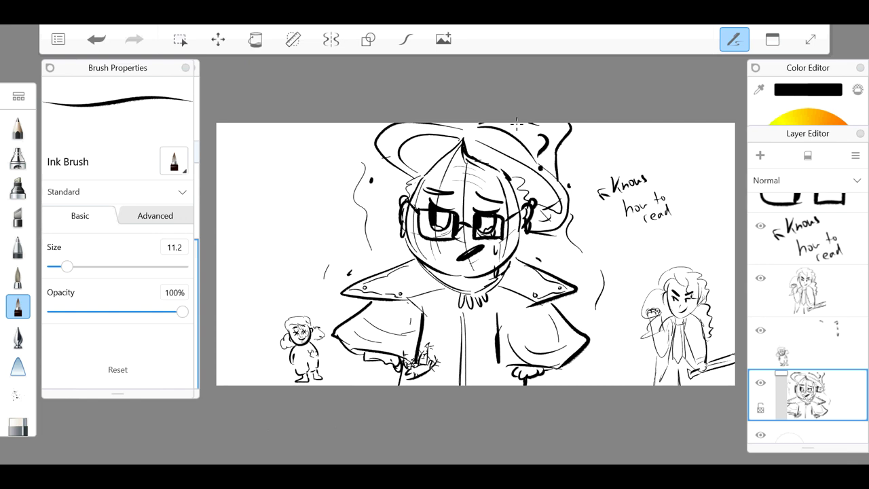
pyautogui.scroll(1, 517, 125)
pyautogui.scroll(-1, 517, 124)
# - Scale down the sword-bearing character's layer and place it fully inside the canvas near the lower corner
pyautogui.click(809, 291)
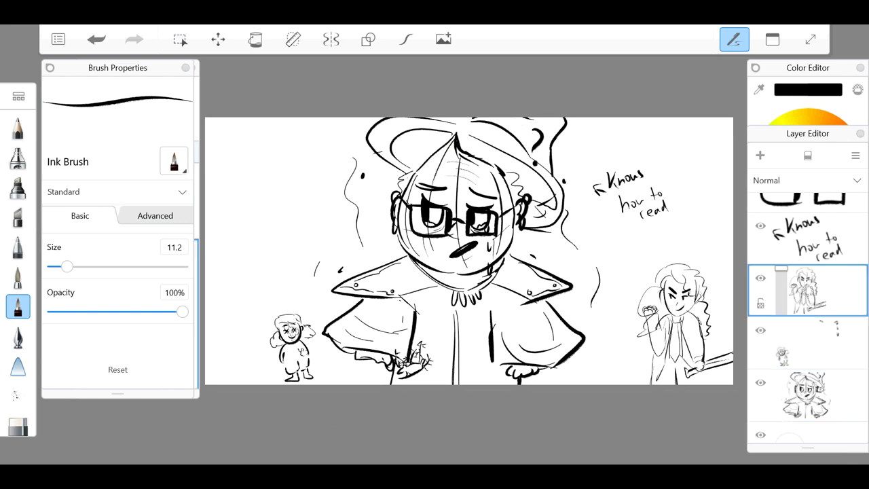
pyautogui.press('v')
pyautogui.scroll(-3, 516, 125)
pyautogui.scroll(-1, 517, 124)
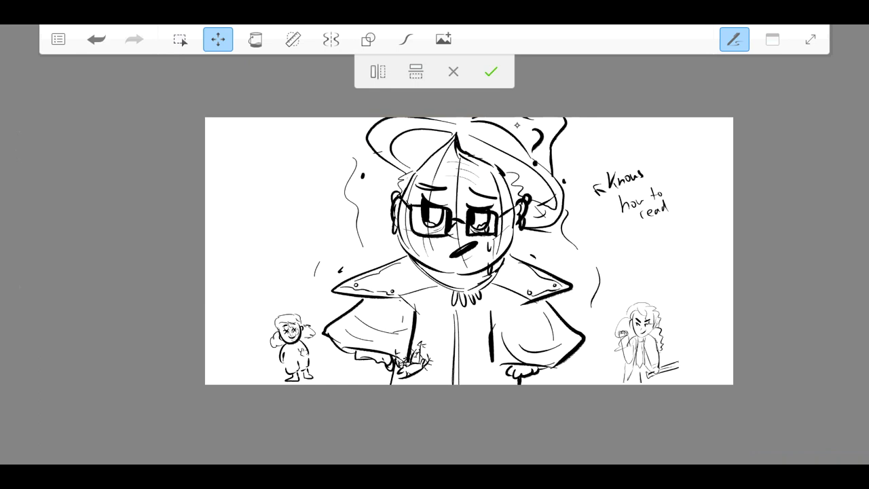
pyautogui.press('Return')
pyautogui.hotkey('alt', 'Tab')
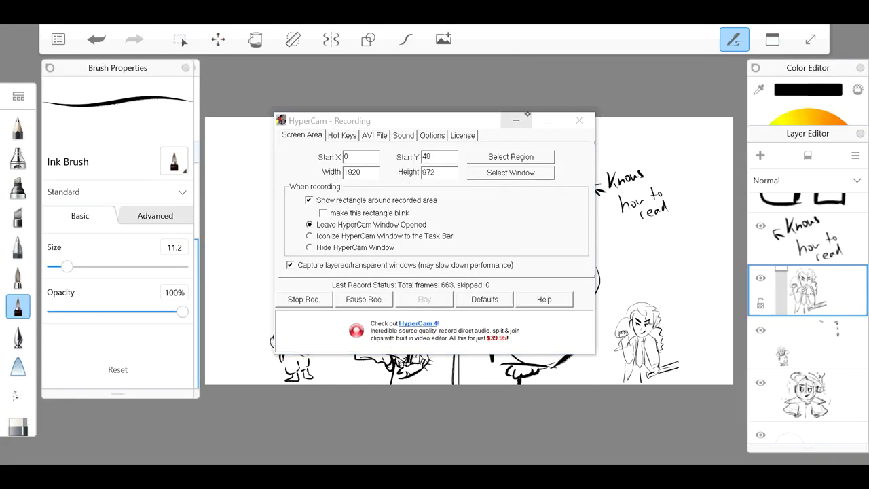
pyautogui.click(520, 116)
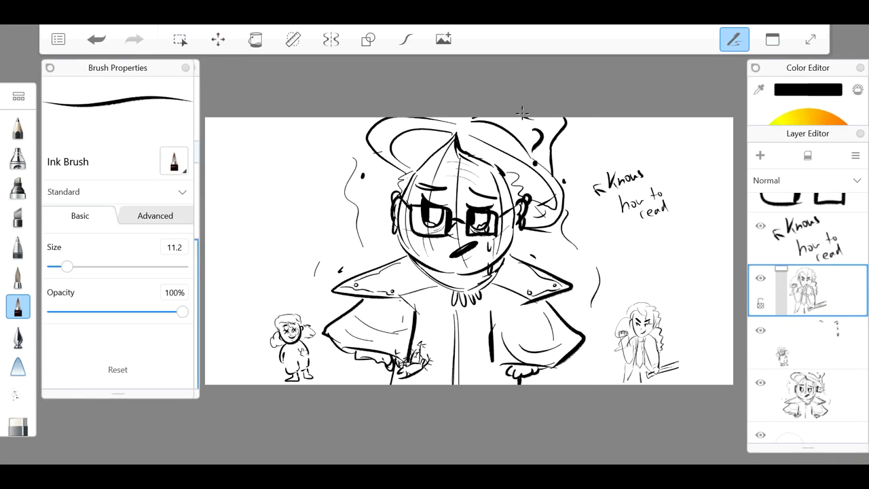
# - Save the drawing and fit the whole canvas in view
pyautogui.scroll(1, 522, 114)
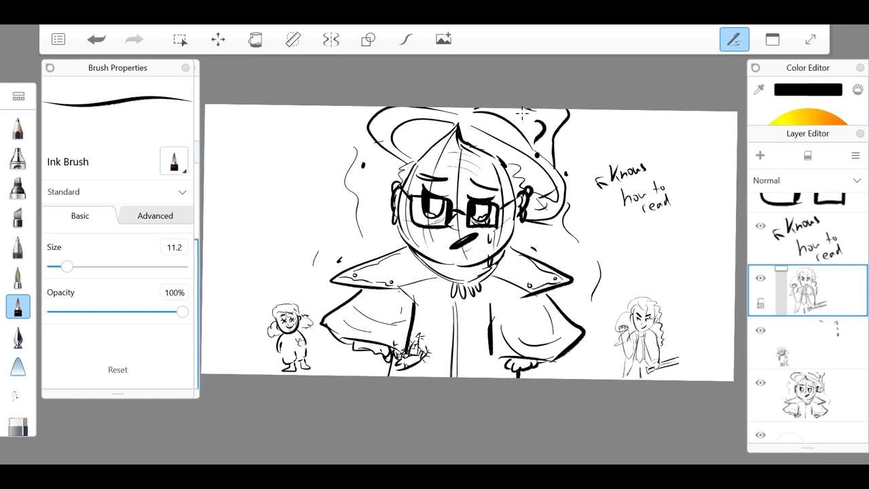
pyautogui.hotkey('ctrl', 's')
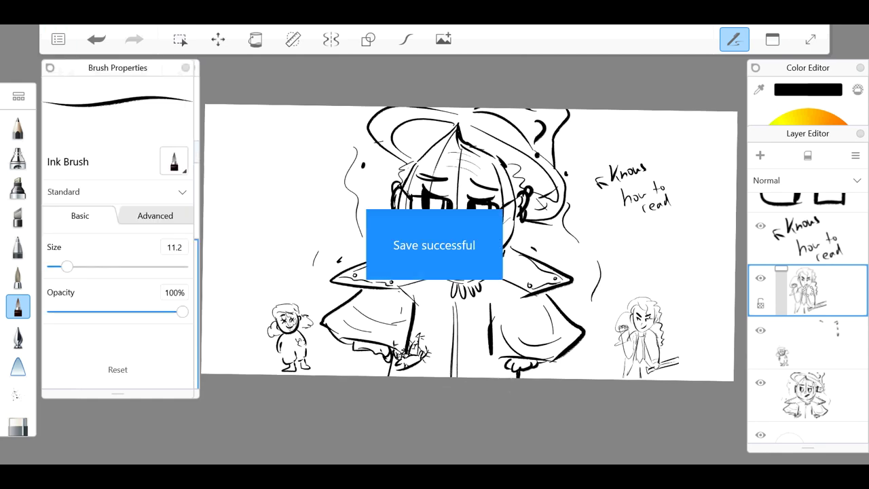
pyautogui.hotkey('ctrl', '0')
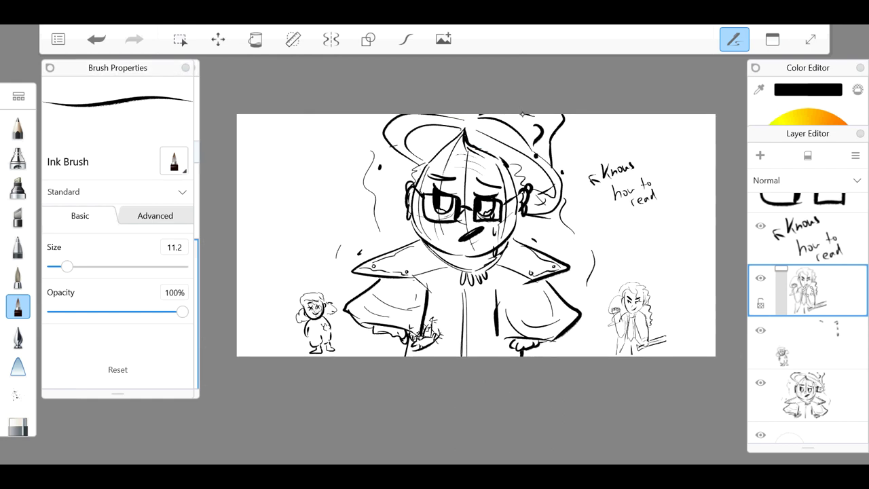
# - Merge the glasses and all three character layers into one below the caption layer, and add a new empty layer above it
pyautogui.scroll(1, 522, 113)
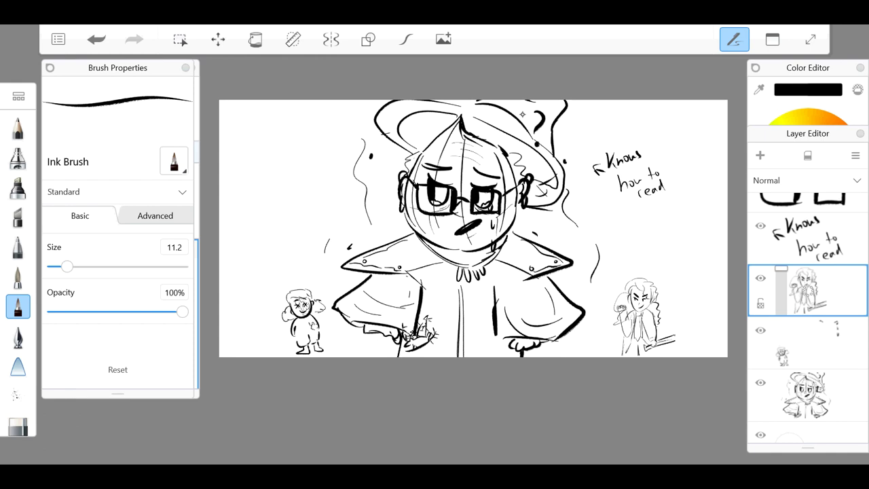
pyautogui.moveTo(808, 291); pyautogui.dragTo(806, 380)
pyautogui.click(808, 260)
pyautogui.moveTo(808, 261); pyautogui.dragTo(808, 364)
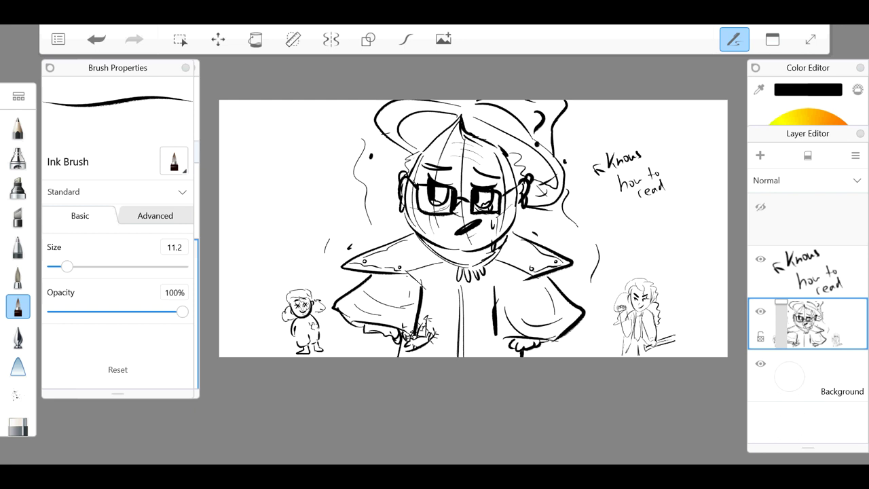
pyautogui.hotkey('ctrl', 'l')
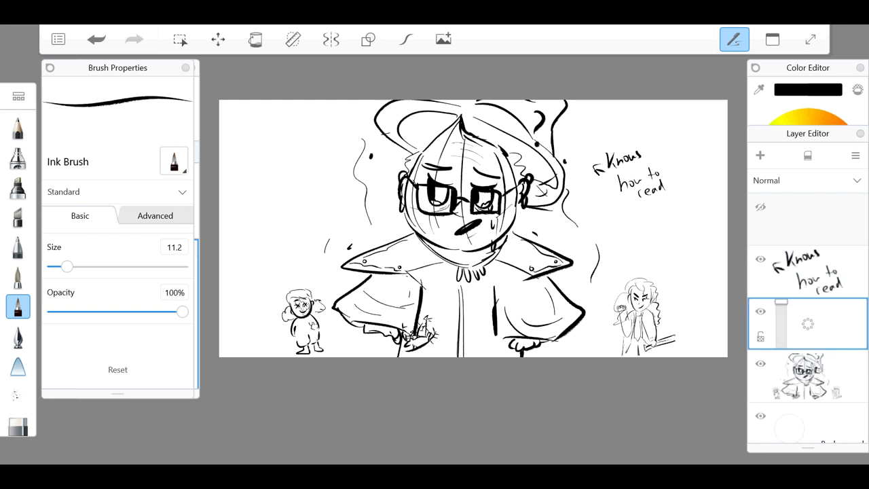
pyautogui.scroll(2, 522, 113)
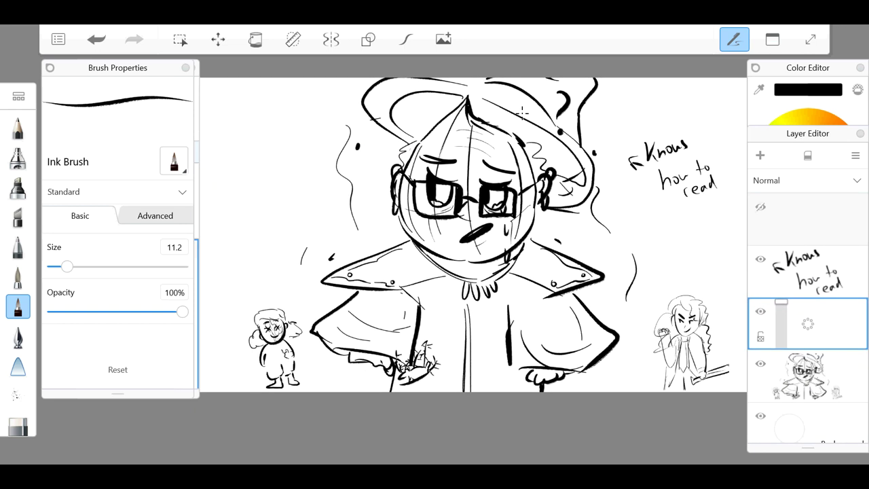
# - Ink a short accent dash on the new layer just above the main character's right-hand collar flap
pyautogui.moveTo(555, 240); pyautogui.dragTo(562, 245)
pyautogui.scroll(-3, 522, 114)
pyautogui.scroll(2, 523, 113)
# - Erase the question mark beside the hat on the characters' layer with the Hard Eraser at size 25.7
pyautogui.scroll(3, 523, 112)
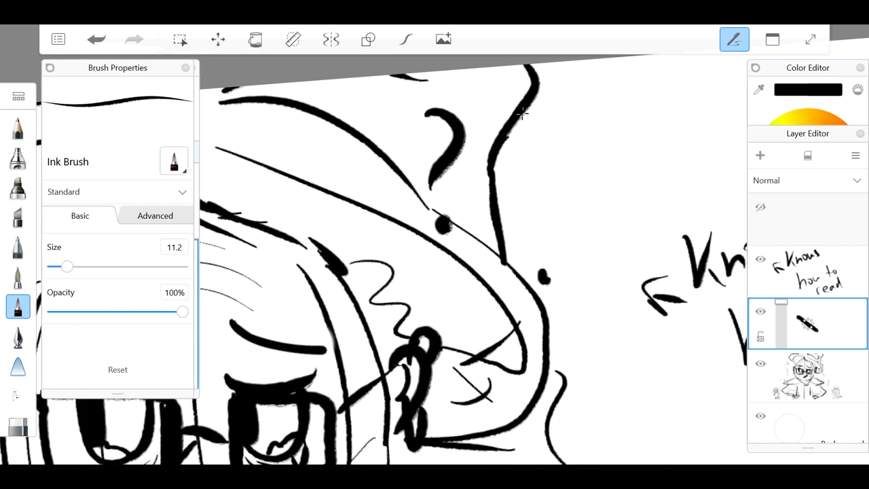
pyautogui.click(808, 377)
pyautogui.click(18, 426)
pyautogui.moveTo(422, 95)
pyautogui.mouseDown()
pyautogui.moveTo(451, 130)
pyautogui.moveTo(445, 136)
pyautogui.mouseUp()
pyautogui.click(83, 214)
pyautogui.moveTo(436, 178); pyautogui.dragTo(430, 190)
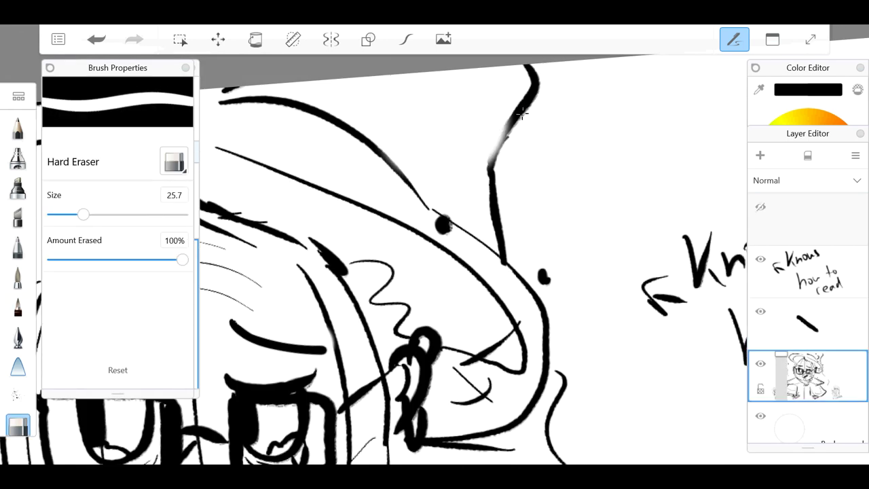
# - Ink extra tear and sweat drops on the main character's face with the Ink Brush at size 11.2
pyautogui.scroll(-5, 522, 114)
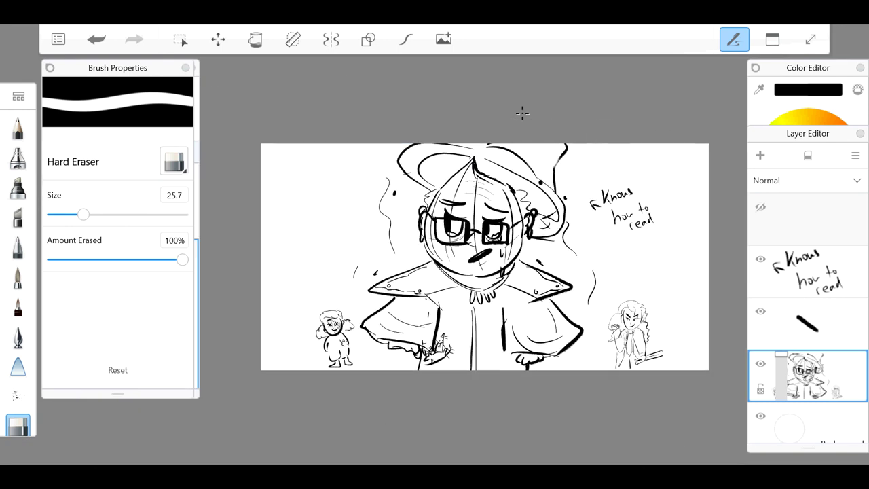
pyautogui.scroll(2, 522, 113)
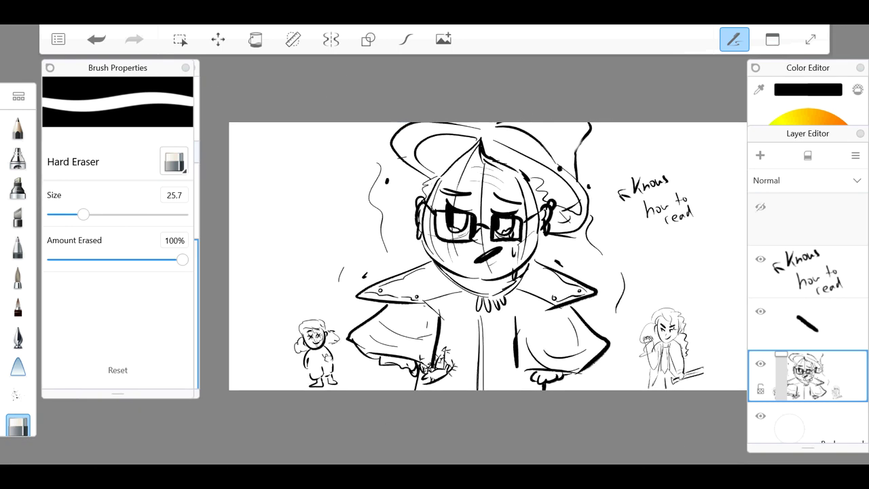
pyautogui.click(19, 338)
pyautogui.click(18, 307)
pyautogui.scroll(3, 522, 108)
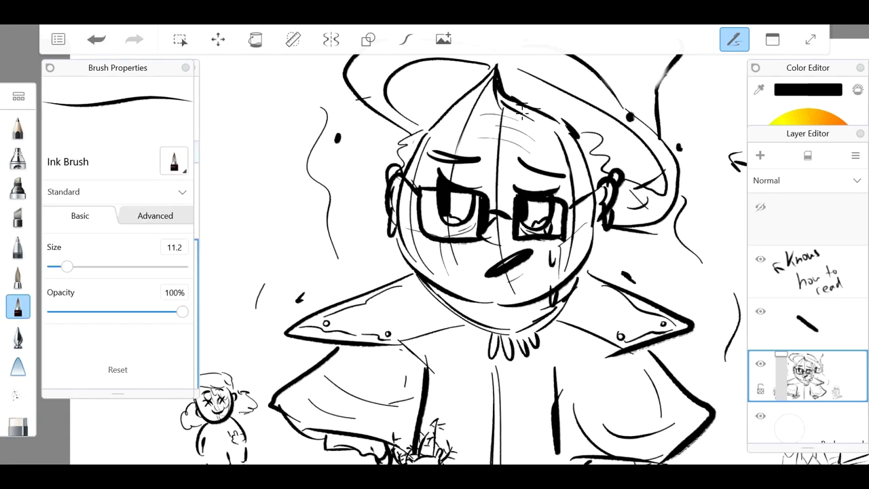
pyautogui.moveTo(438, 218)
pyautogui.mouseDown()
pyautogui.moveTo(433, 230)
pyautogui.moveTo(443, 219)
pyautogui.mouseUp()
pyautogui.moveTo(425, 252); pyautogui.dragTo(436, 288)
pyautogui.scroll(-5, 522, 109)
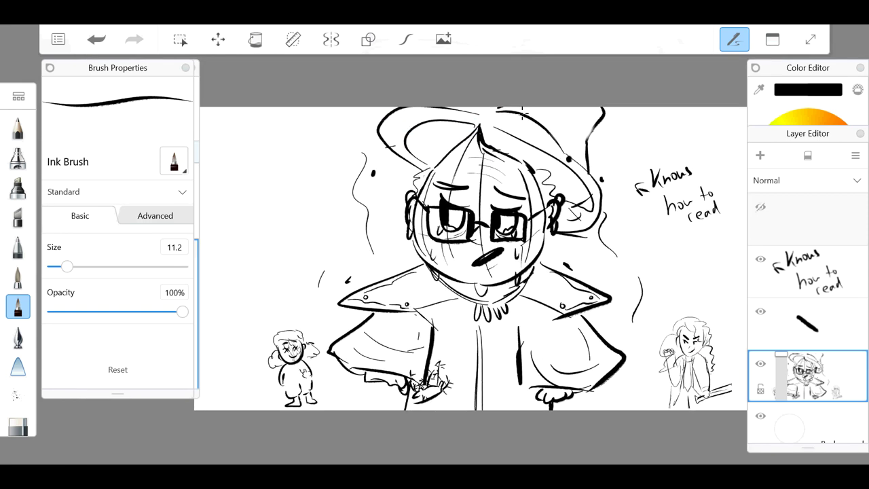
pyautogui.scroll(3, 522, 109)
pyautogui.hotkey('ctrl', 'z')
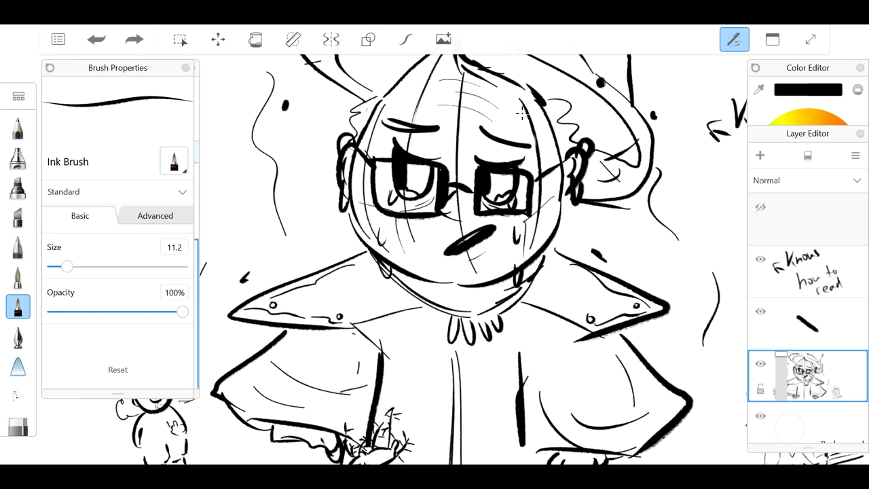
pyautogui.hotkey('ctrl', 'y')
pyautogui.scroll(-4, 522, 113)
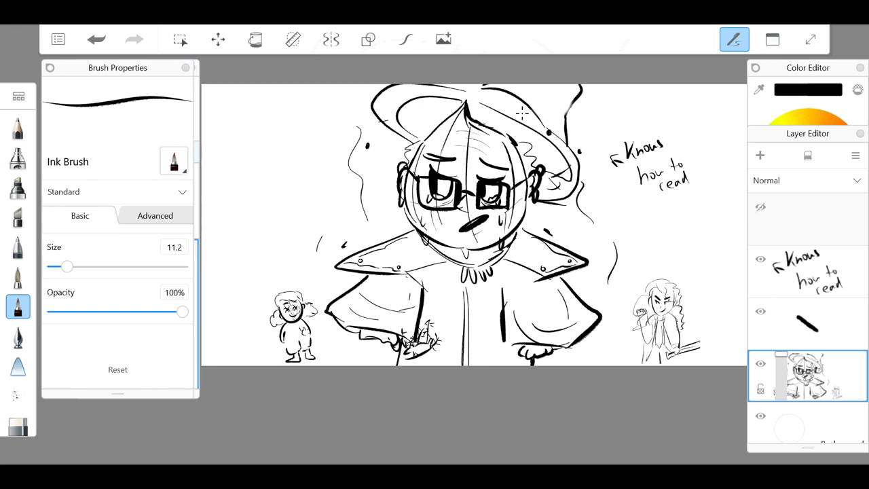
# - Merge the accent dash layer into the characters' layer and add a new empty layer above it
pyautogui.click(808, 324)
pyautogui.moveTo(808, 324); pyautogui.dragTo(809, 380)
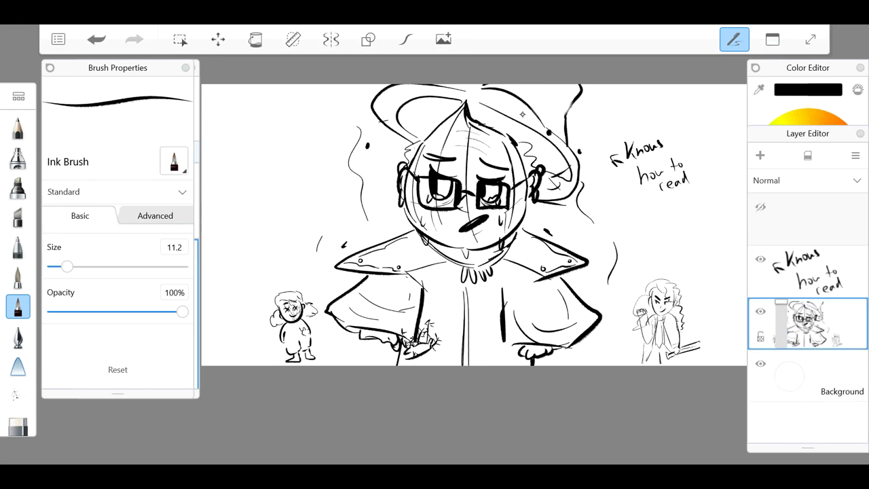
pyautogui.click(760, 155)
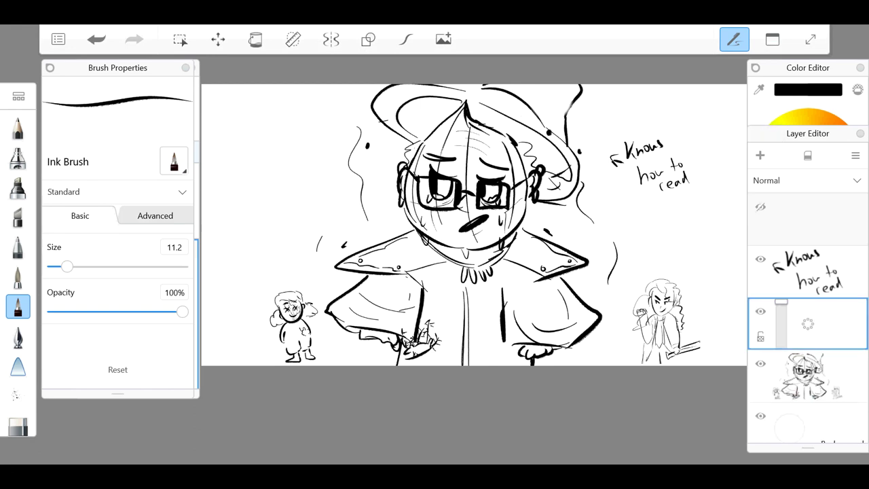
# - Ink short motion lines beside the main character's sleeve and the opposite shoulder on the new layer
pyautogui.moveTo(601, 287); pyautogui.dragTo(593, 303)
pyautogui.moveTo(333, 233); pyautogui.dragTo(330, 249)
pyautogui.scroll(-2, 522, 114)
pyautogui.scroll(2, 523, 114)
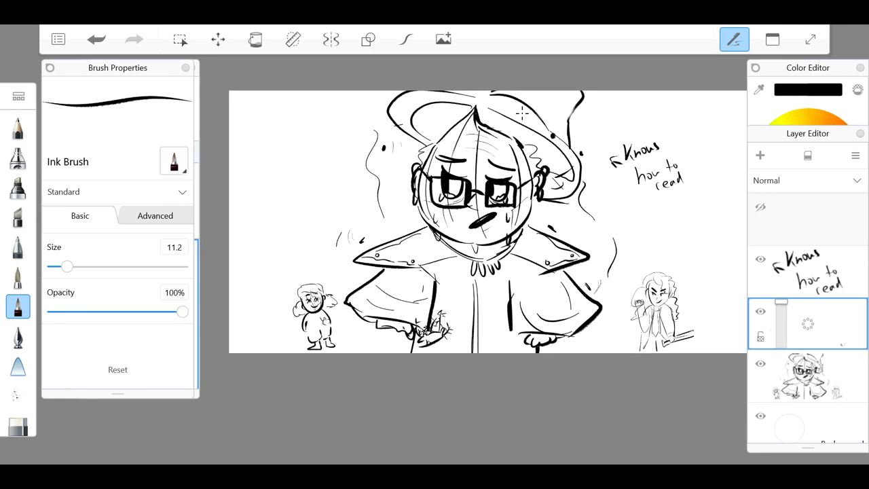
# - Ink feather barbs along the outer side of the plume rising from the hat brim
pyautogui.scroll(-2, 522, 114)
pyautogui.scroll(1, 522, 113)
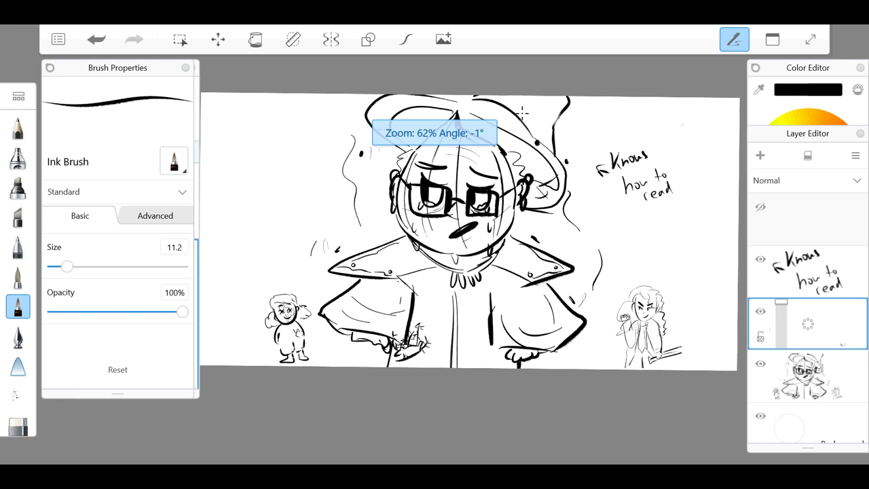
pyautogui.scroll(-2, 522, 112)
pyautogui.scroll(2, 522, 112)
pyautogui.scroll(-1, 522, 112)
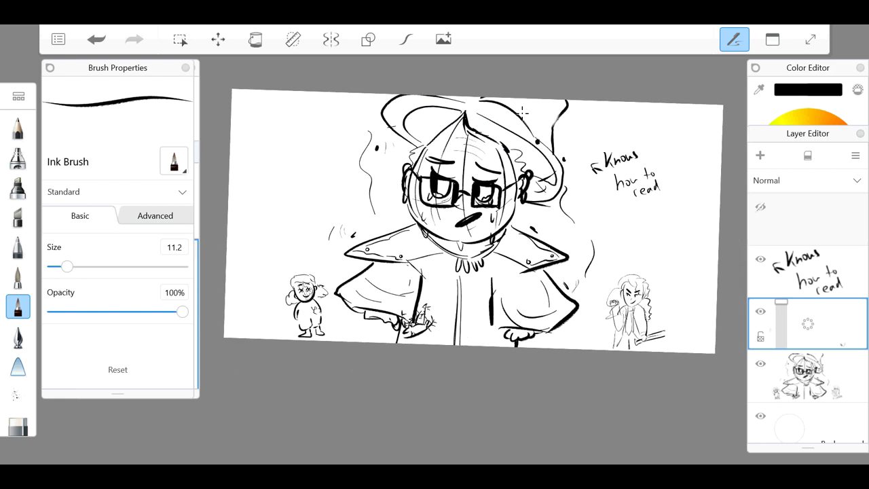
pyautogui.moveTo(568, 101); pyautogui.dragTo(593, 128)
pyautogui.moveTo(569, 100)
pyautogui.mouseDown()
pyautogui.moveTo(595, 112)
pyautogui.moveTo(571, 118)
pyautogui.moveTo(578, 122)
pyautogui.mouseUp()
pyautogui.moveTo(577, 110); pyautogui.dragTo(597, 137)
pyautogui.scroll(4, 522, 113)
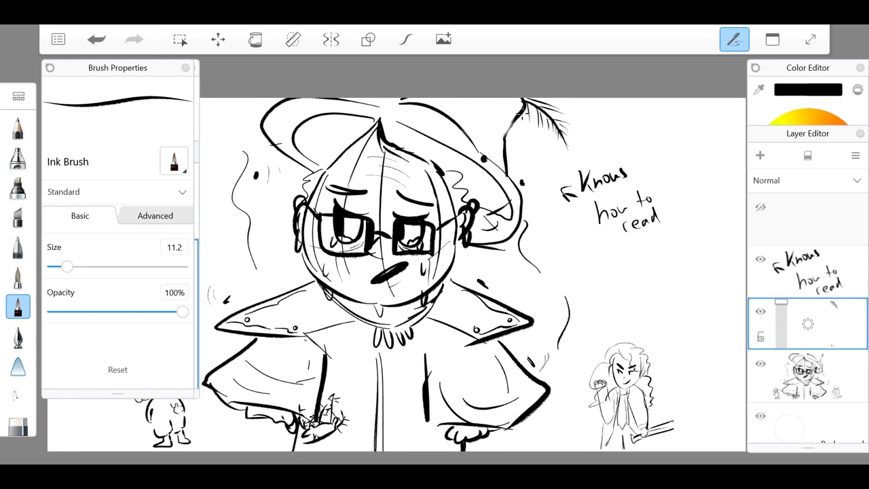
pyautogui.moveTo(532, 105); pyautogui.dragTo(535, 122)
pyautogui.moveTo(547, 110); pyautogui.dragTo(572, 123)
pyautogui.moveTo(551, 117); pyautogui.dragTo(569, 136)
pyautogui.moveTo(565, 135); pyautogui.dragTo(573, 144)
pyautogui.moveTo(541, 103); pyautogui.dragTo(557, 112)
pyautogui.scroll(-5, 523, 113)
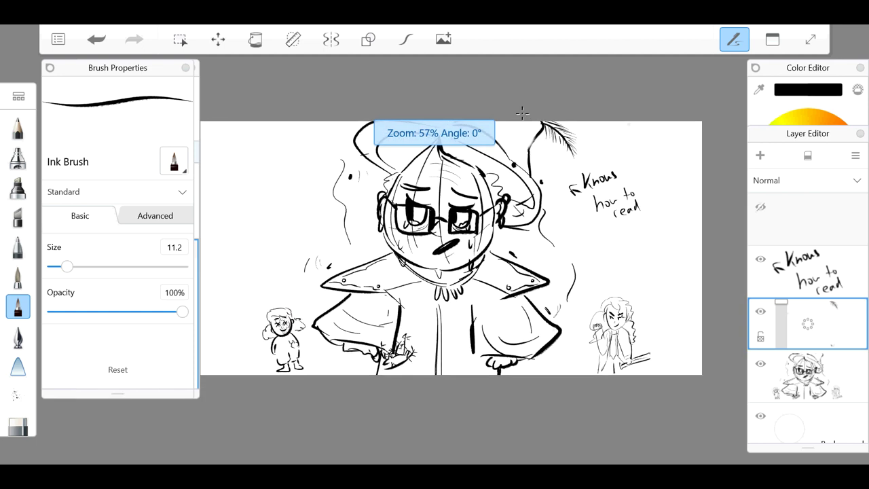
# - Select the caption layer and save the drawing
pyautogui.click(808, 270)
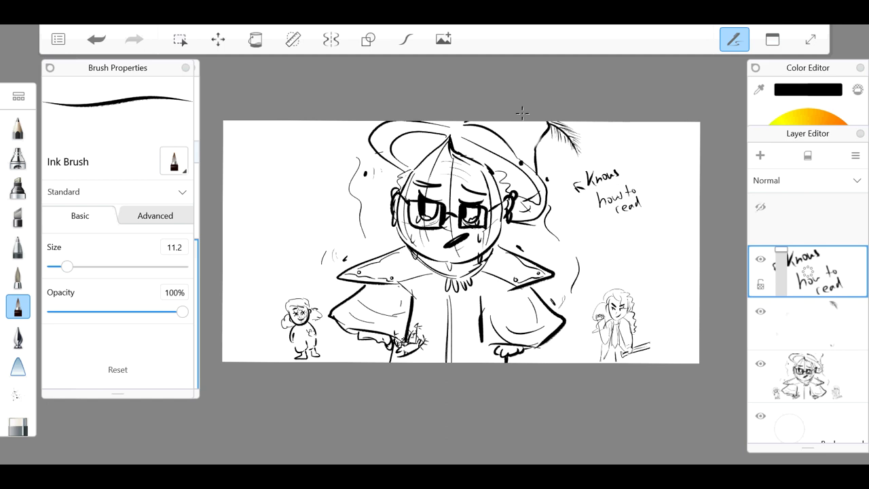
pyautogui.click(59, 39)
pyautogui.click(102, 147)
# - Add an empty layer directly above the background and merge the feather layer into the characters' layer
pyautogui.click(839, 421)
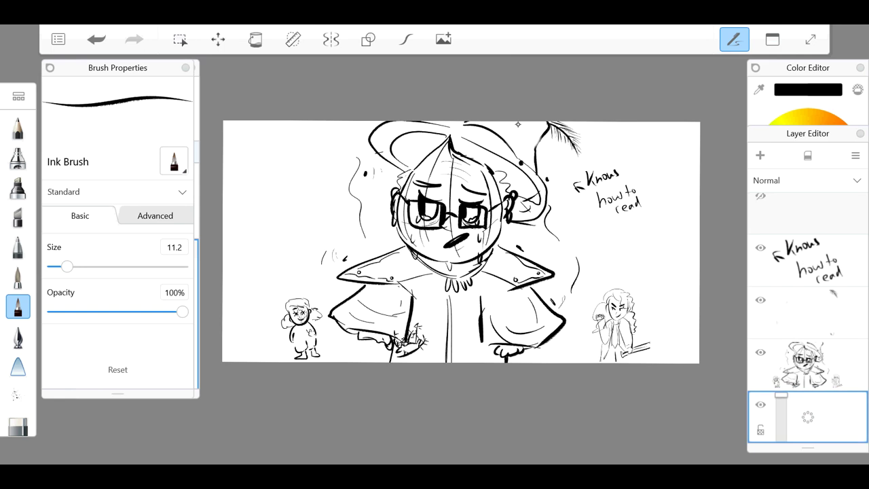
pyautogui.click(812, 312)
pyautogui.moveTo(808, 312)
pyautogui.mouseDown()
pyautogui.moveTo(800, 363)
pyautogui.moveTo(808, 366)
pyautogui.mouseUp()
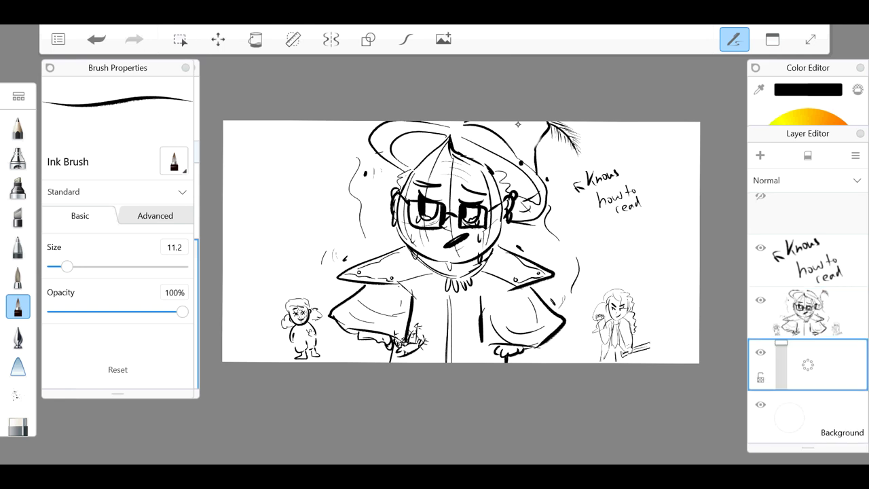
# - Choose a pale peach skin tone as the painting colour
pyautogui.click(809, 68)
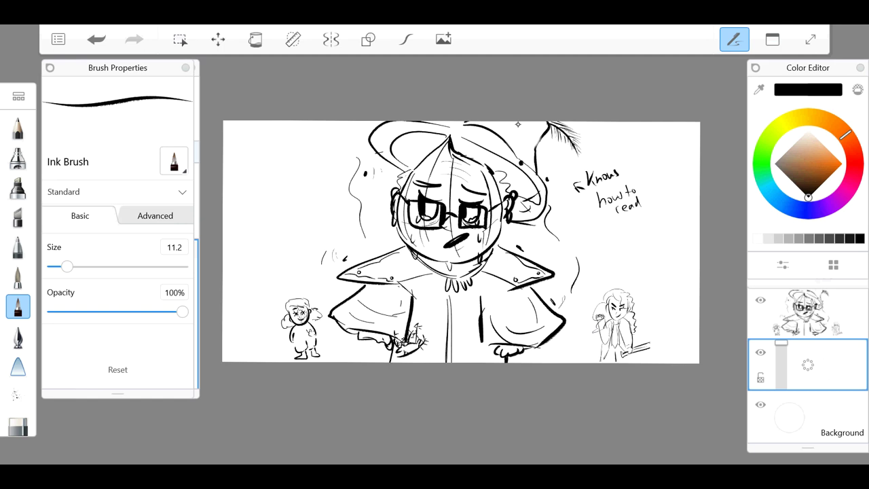
pyautogui.click(794, 418)
pyautogui.moveTo(798, 345)
pyautogui.mouseDown()
pyautogui.moveTo(792, 355)
pyautogui.moveTo(798, 342)
pyautogui.mouseUp()
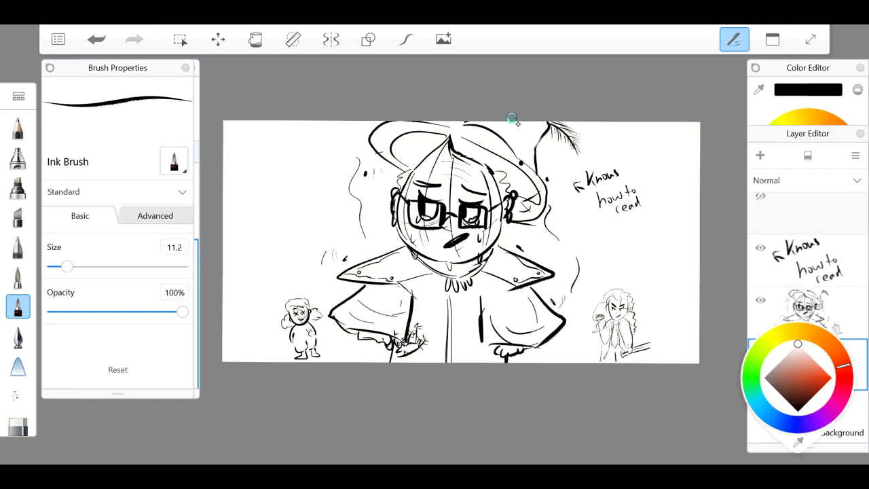
pyautogui.click(808, 68)
pyautogui.moveTo(817, 143); pyautogui.dragTo(819, 141)
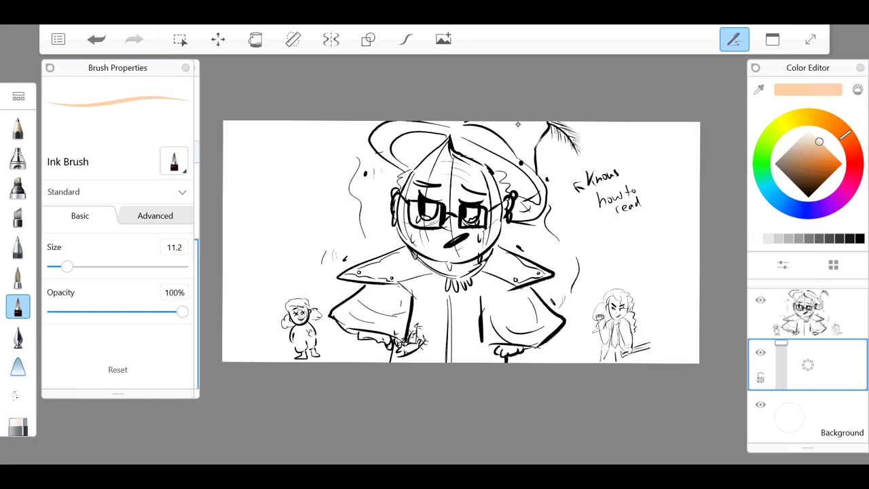
# - Paint the main character's face and chin peach under the line art with the Paintbrush at size 44.5
pyautogui.click(102, 266)
pyautogui.click(18, 278)
pyautogui.click(110, 267)
pyautogui.moveTo(447, 155)
pyautogui.mouseDown()
pyautogui.moveTo(420, 194)
pyautogui.moveTo(415, 178)
pyautogui.moveTo(419, 225)
pyautogui.mouseUp()
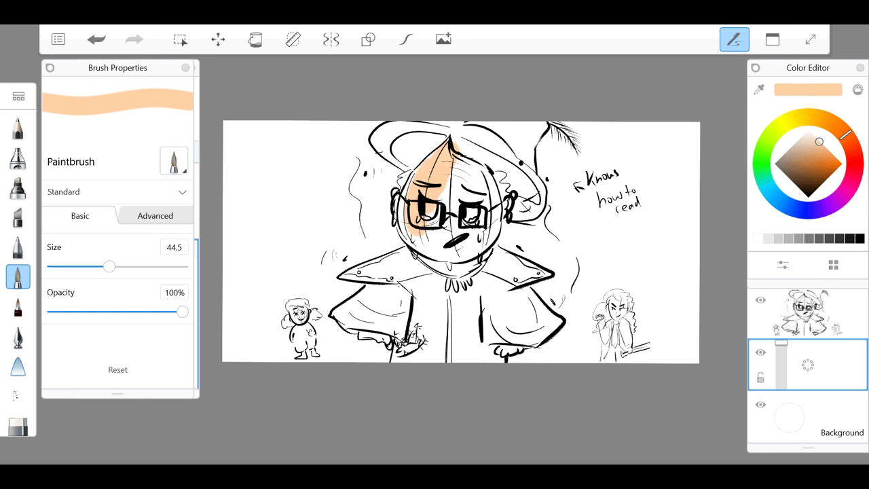
pyautogui.moveTo(411, 170); pyautogui.dragTo(418, 245)
pyautogui.moveTo(448, 180); pyautogui.dragTo(462, 255)
pyautogui.moveTo(475, 176); pyautogui.dragTo(442, 262)
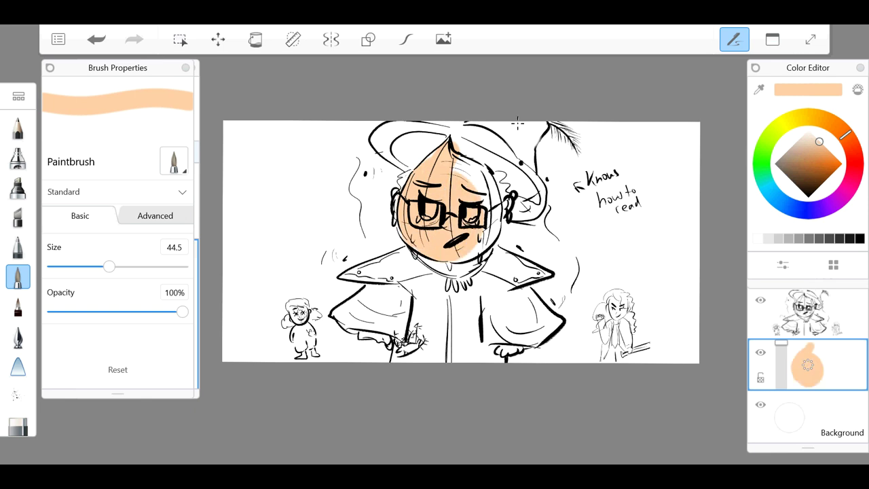
pyautogui.moveTo(459, 163)
pyautogui.mouseDown()
pyautogui.moveTo(489, 197)
pyautogui.moveTo(476, 261)
pyautogui.mouseUp()
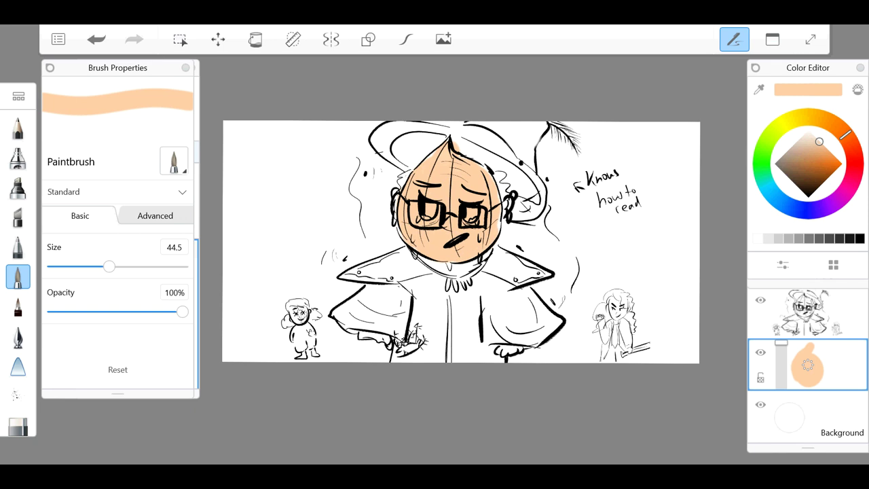
pyautogui.moveTo(433, 149); pyautogui.dragTo(425, 159)
pyautogui.moveTo(424, 259)
pyautogui.mouseDown()
pyautogui.moveTo(464, 272)
pyautogui.moveTo(486, 256)
pyautogui.mouseUp()
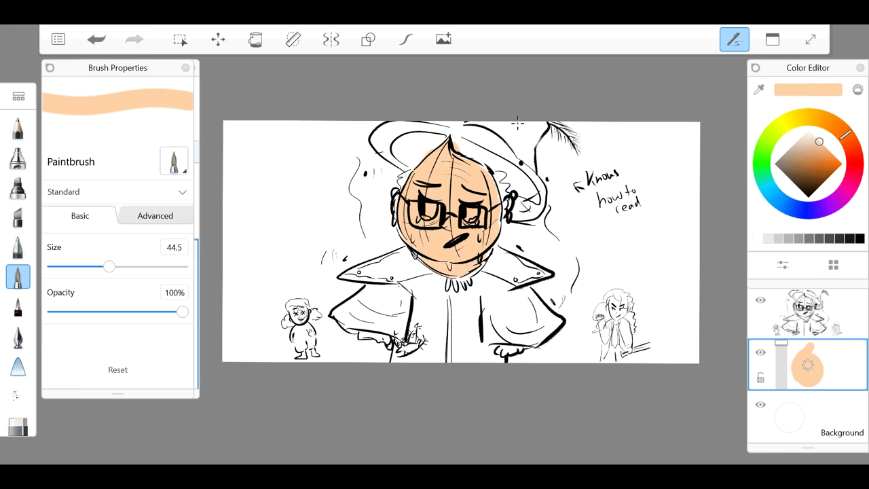
# - Thicken both of the main character's eyebrows in black on the line art layer with the Ink Brush at size 38.2
pyautogui.scroll(2, 517, 123)
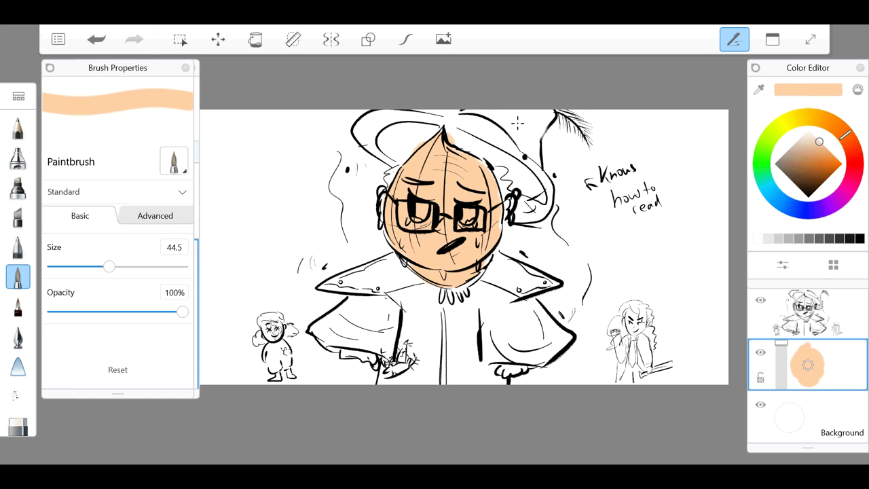
pyautogui.scroll(1, 518, 122)
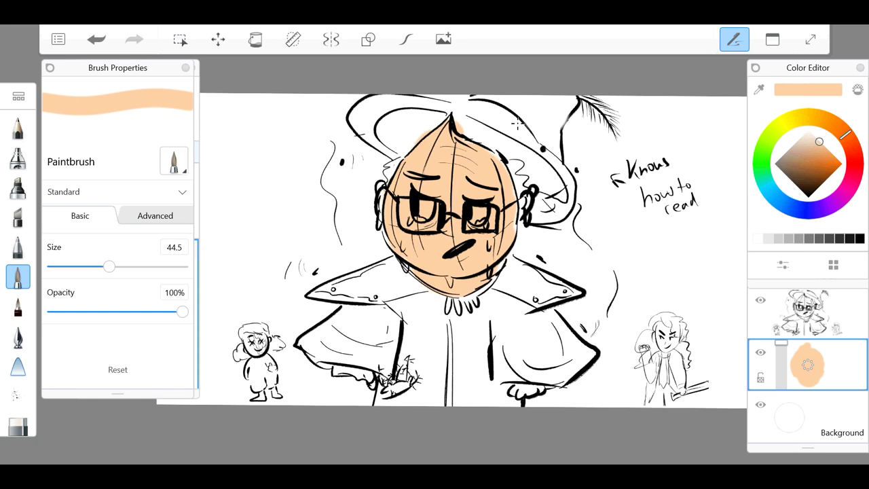
pyautogui.scroll(6, 518, 123)
pyautogui.click(806, 313)
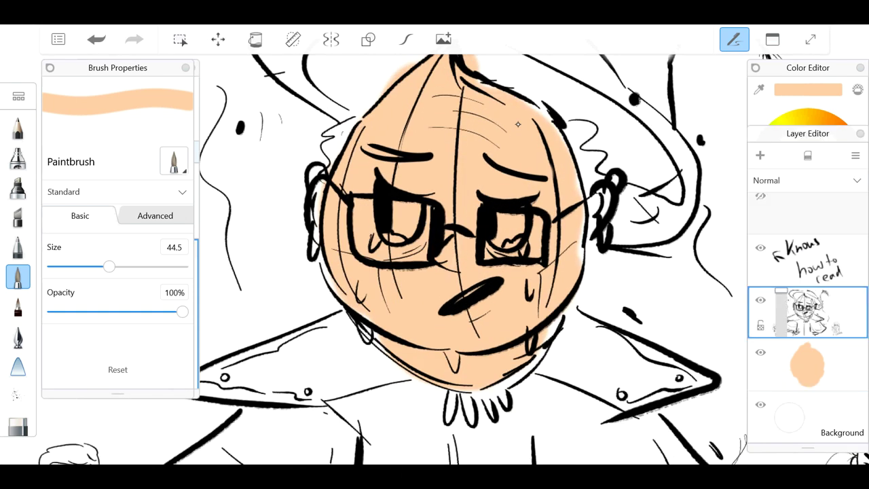
pyautogui.click(860, 238)
pyautogui.click(18, 307)
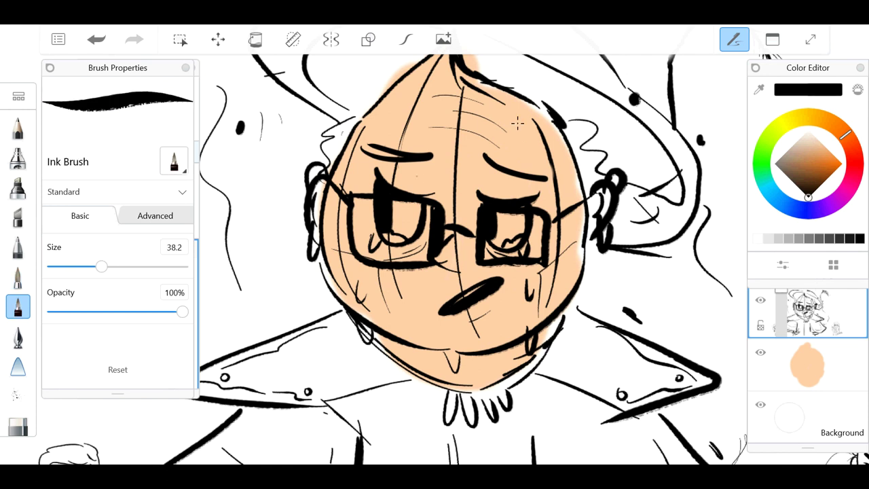
pyautogui.moveTo(361, 143); pyautogui.dragTo(530, 172)
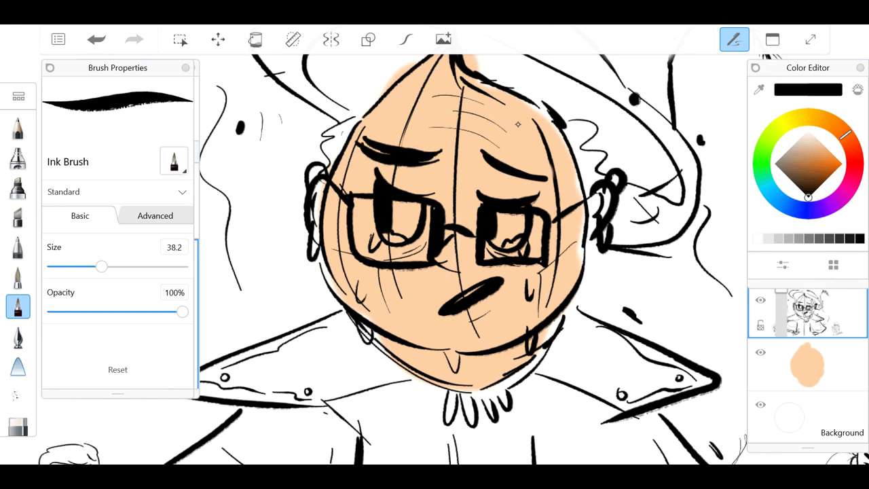
pyautogui.moveTo(482, 151); pyautogui.dragTo(567, 178)
pyautogui.moveTo(366, 146)
pyautogui.mouseDown()
pyautogui.moveTo(398, 145)
pyautogui.moveTo(450, 185)
pyautogui.mouseUp()
pyautogui.moveTo(479, 151)
pyautogui.mouseDown()
pyautogui.moveTo(475, 184)
pyautogui.moveTo(490, 144)
pyautogui.mouseUp()
pyautogui.moveTo(481, 160); pyautogui.dragTo(496, 172)
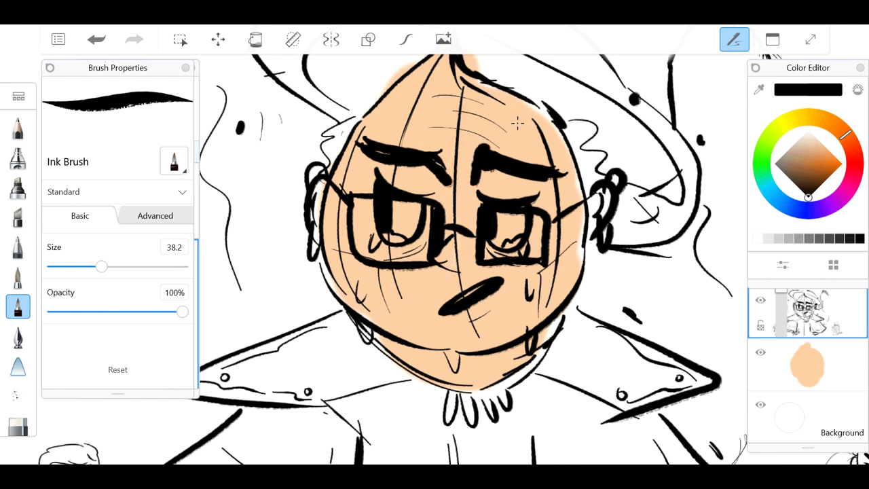
# - Ink a thick black moustache and beard outline around the main character's mouth and chin
pyautogui.moveTo(400, 273)
pyautogui.mouseDown()
pyautogui.moveTo(378, 319)
pyautogui.moveTo(486, 272)
pyautogui.moveTo(383, 327)
pyautogui.mouseUp()
pyautogui.scroll(-5, 518, 123)
pyautogui.scroll(-1, 517, 123)
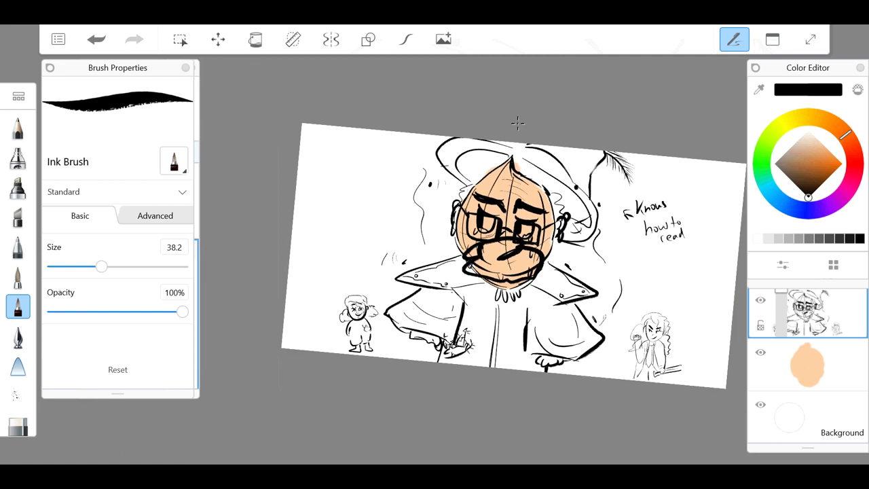
pyautogui.scroll(1, 517, 123)
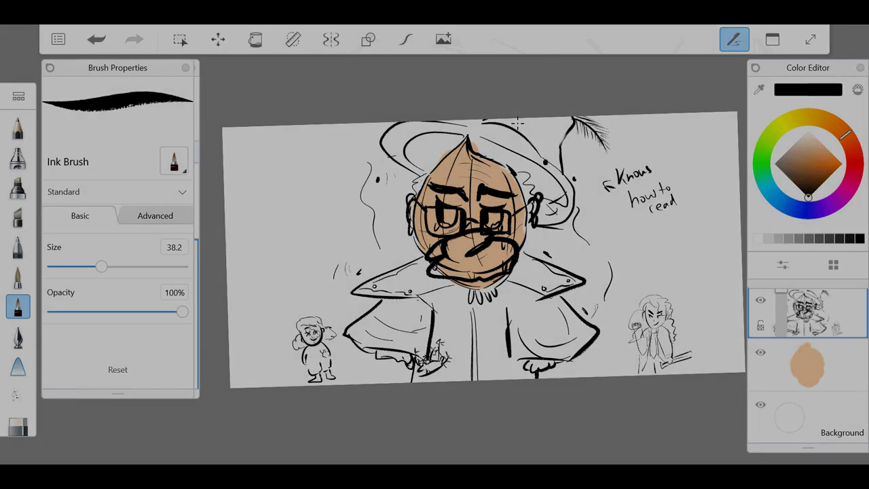
pyautogui.hotkey('ctrl', 'z')
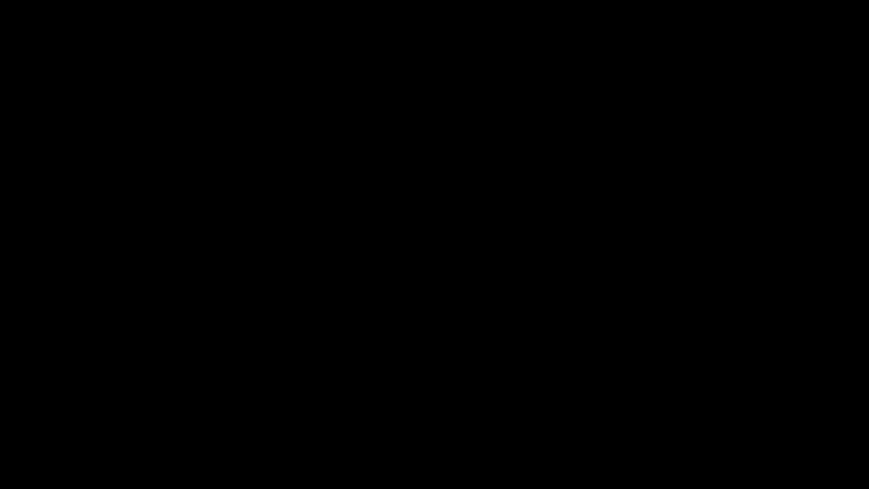